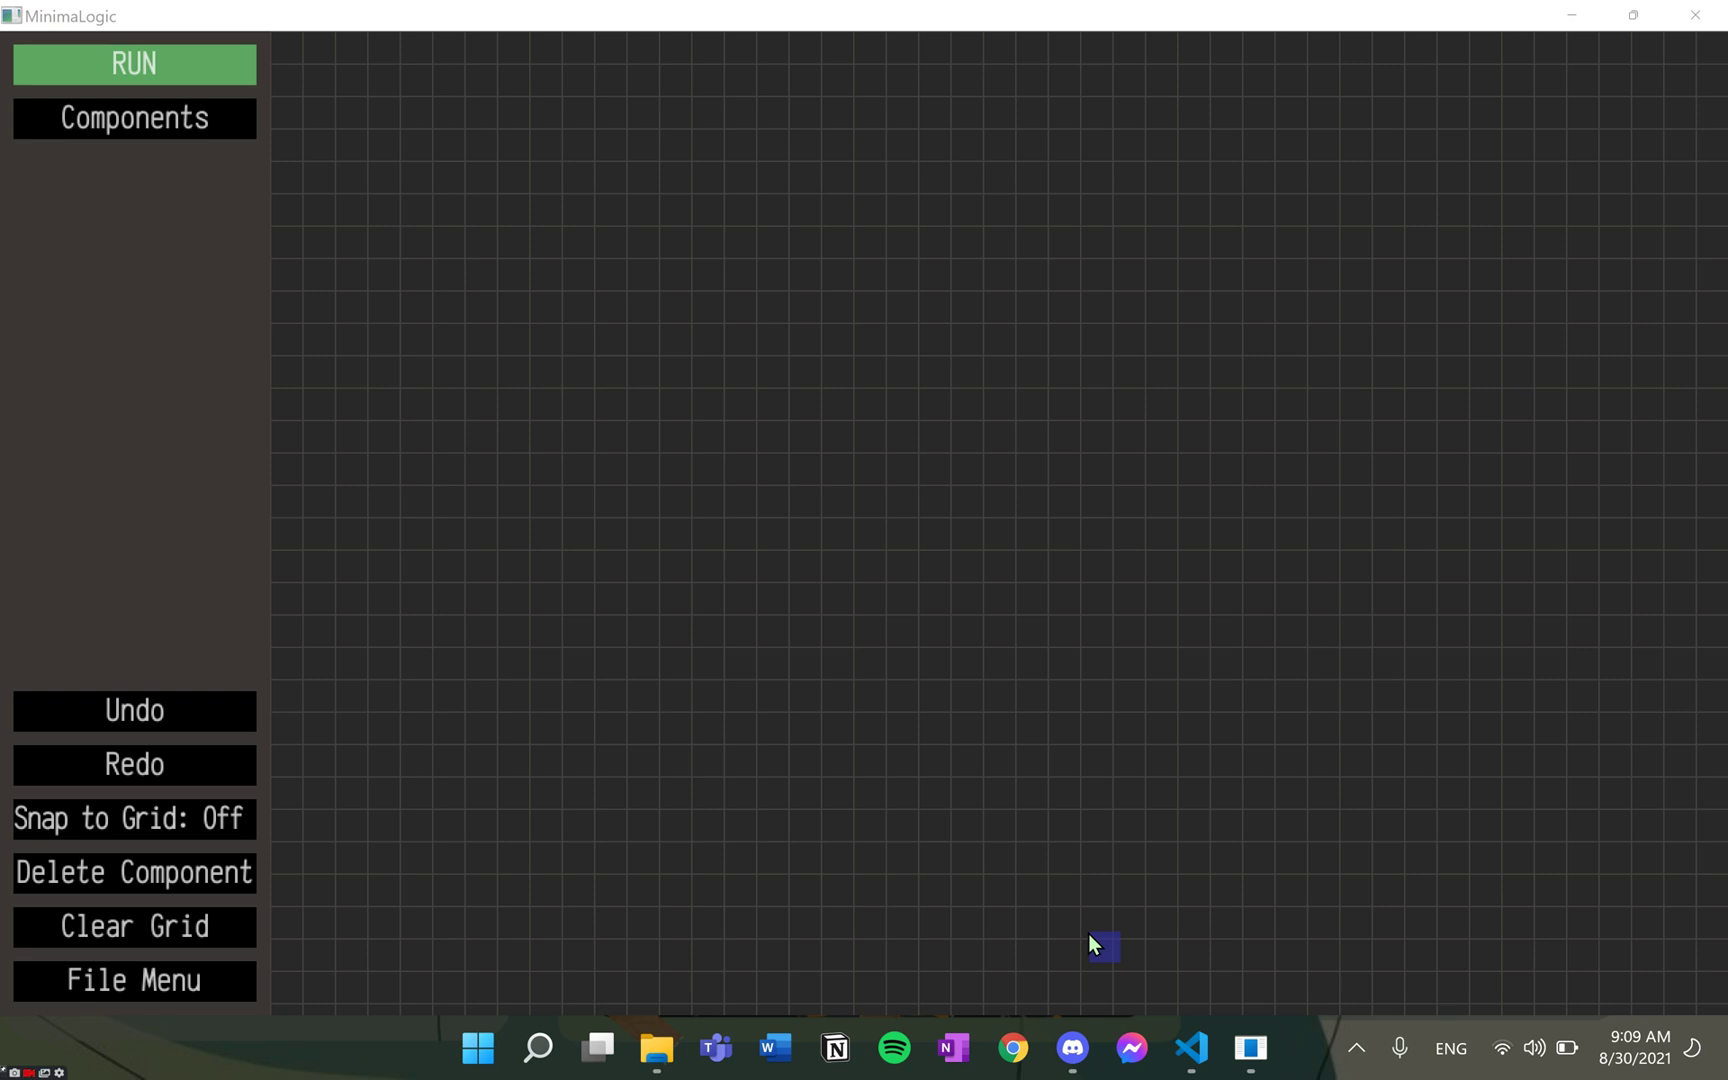
Step: Launch the MinimaLogic application from the GccBuild folder in File Explorer
click(642, 1058)
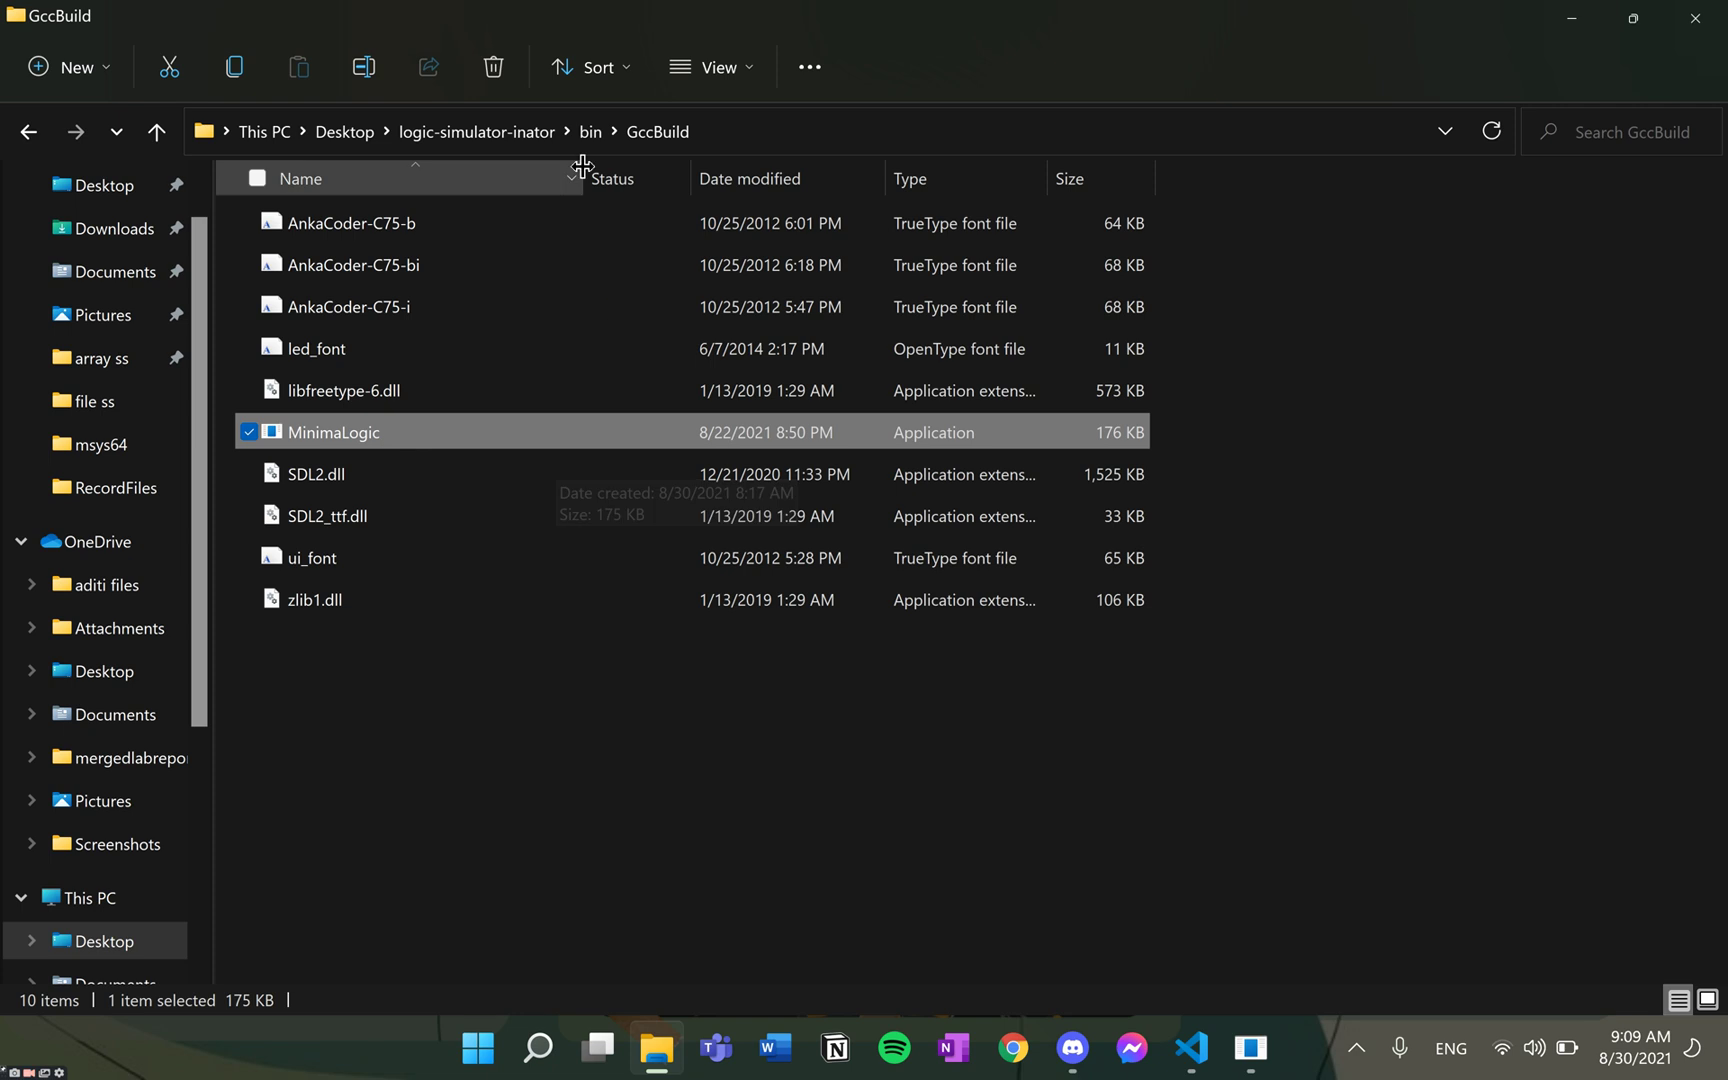
double_click(665, 424)
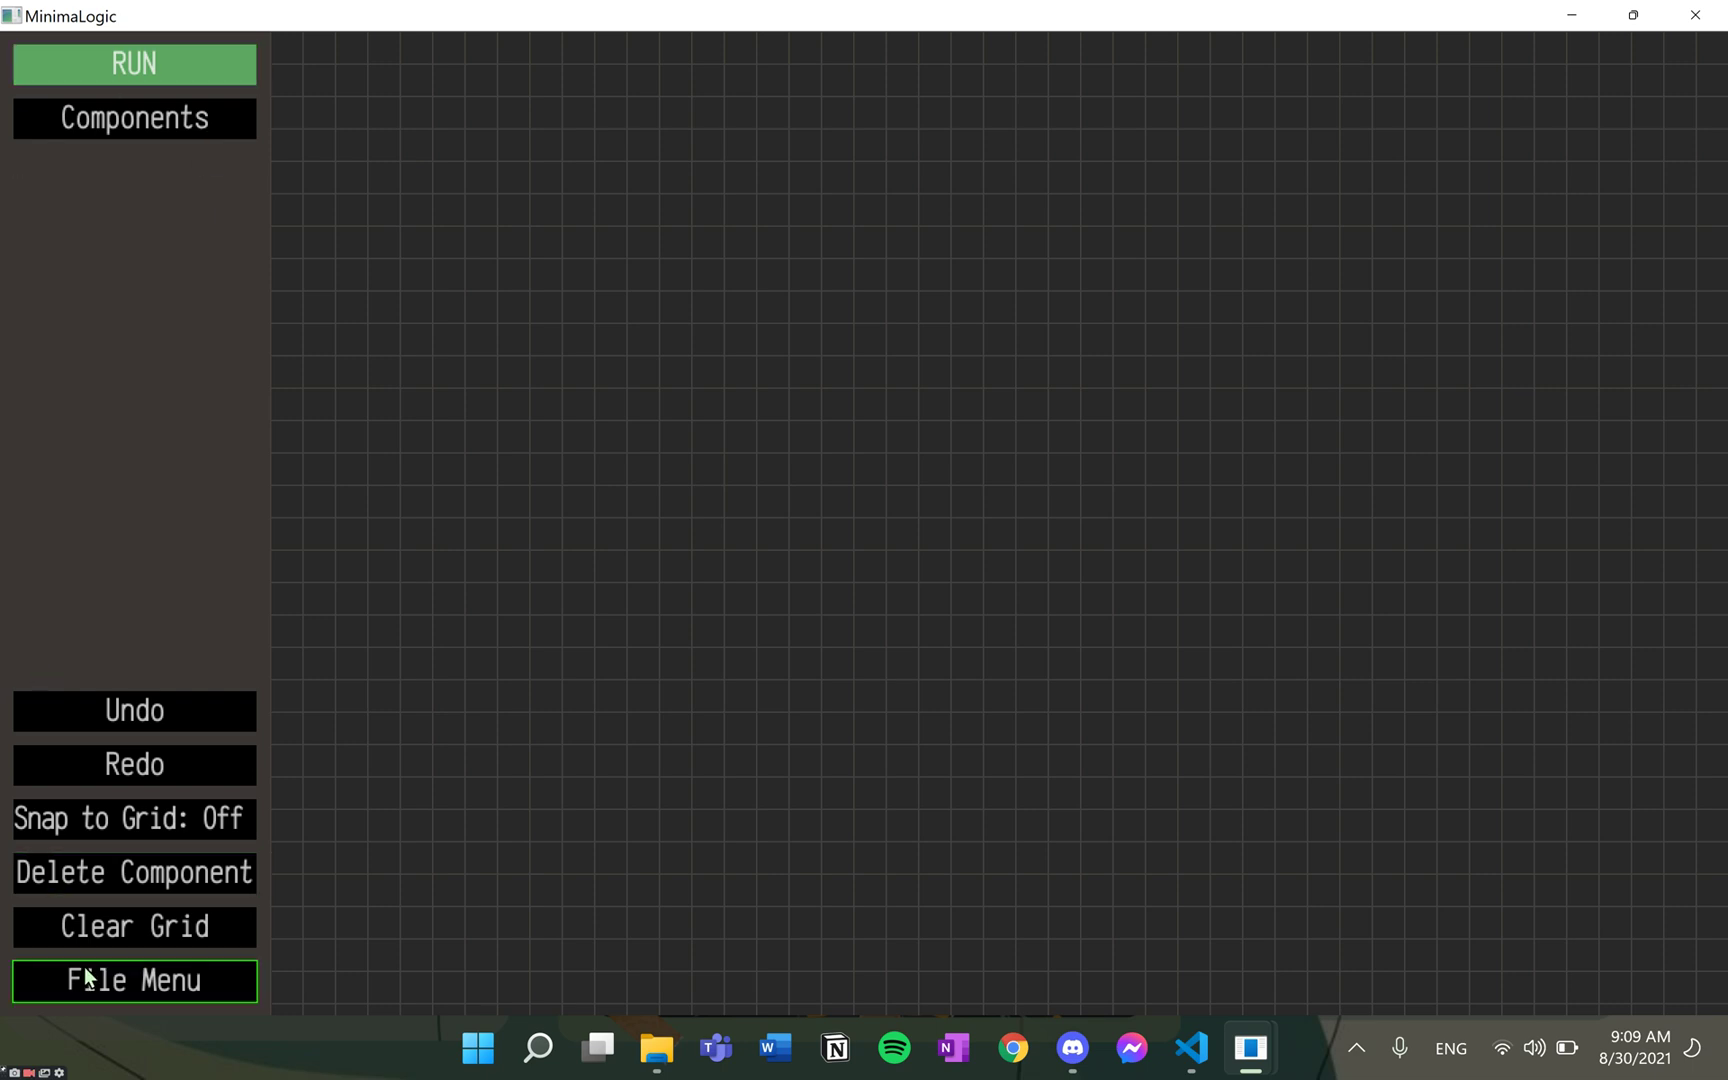
Step: Place two State components one above the other on the grid, with the lower one switched on
click(132, 129)
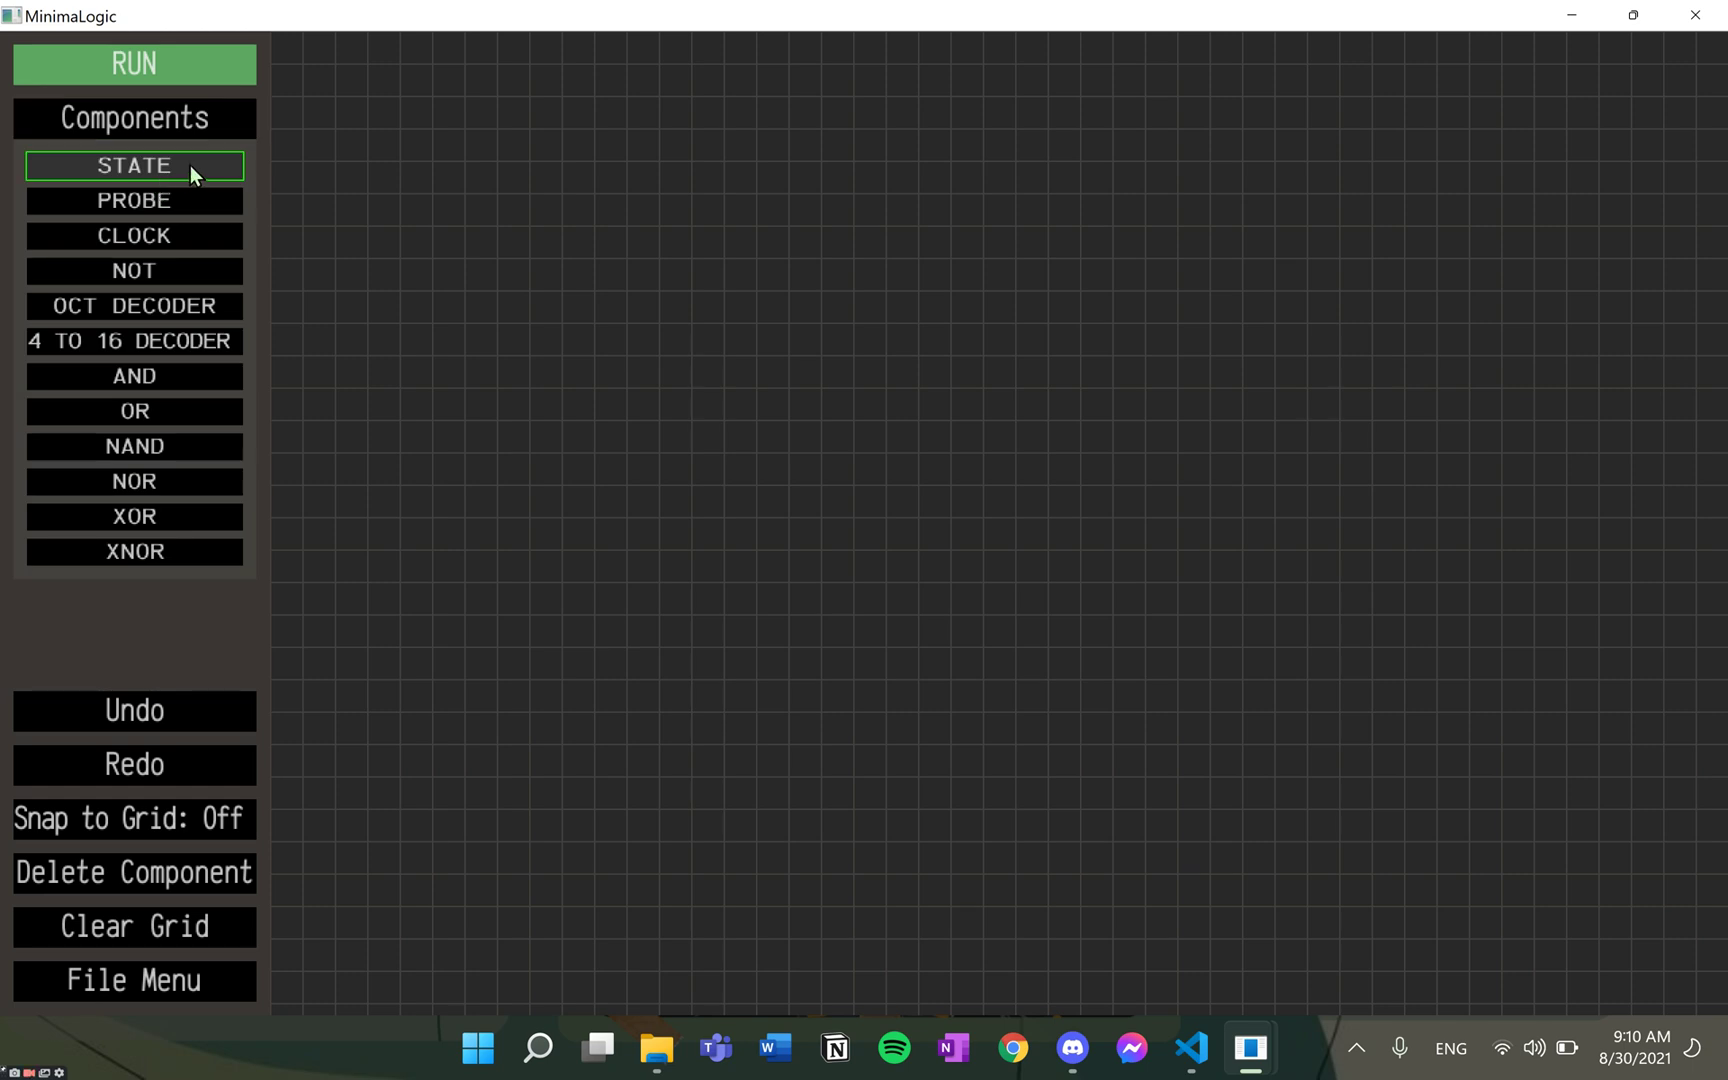
drag(191, 165, 468, 168)
click(467, 168)
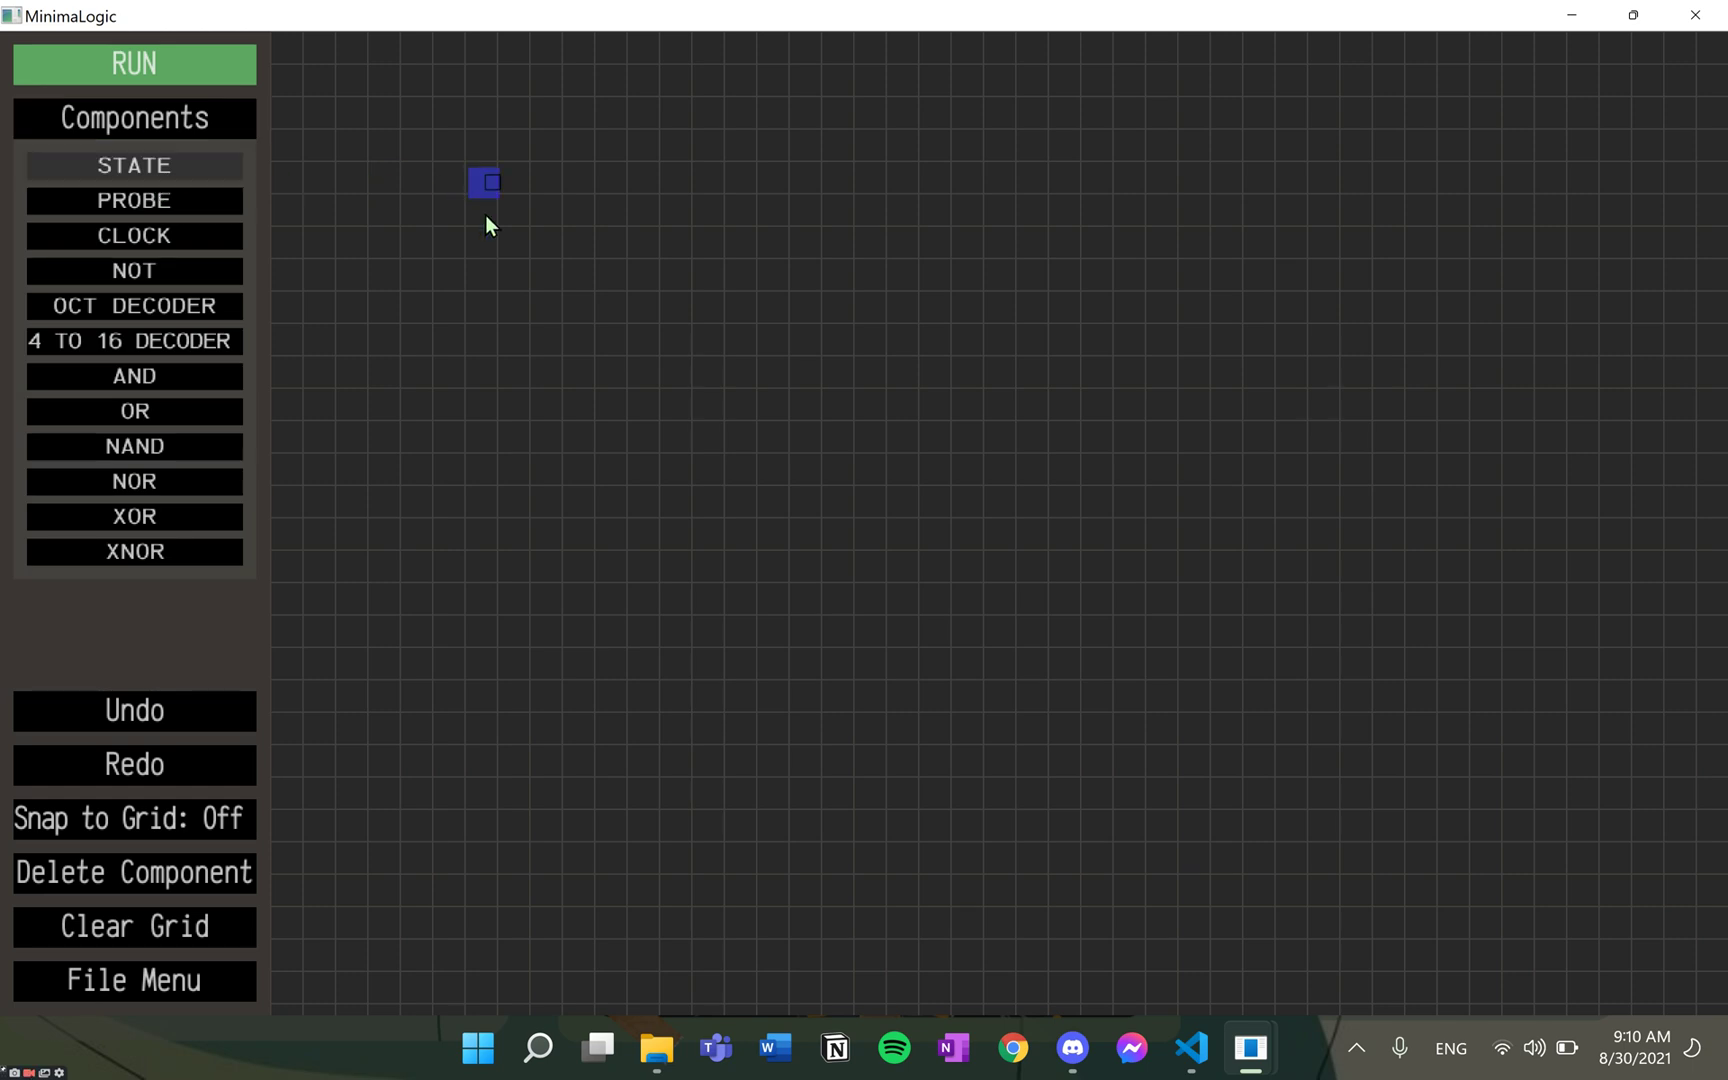
click(470, 266)
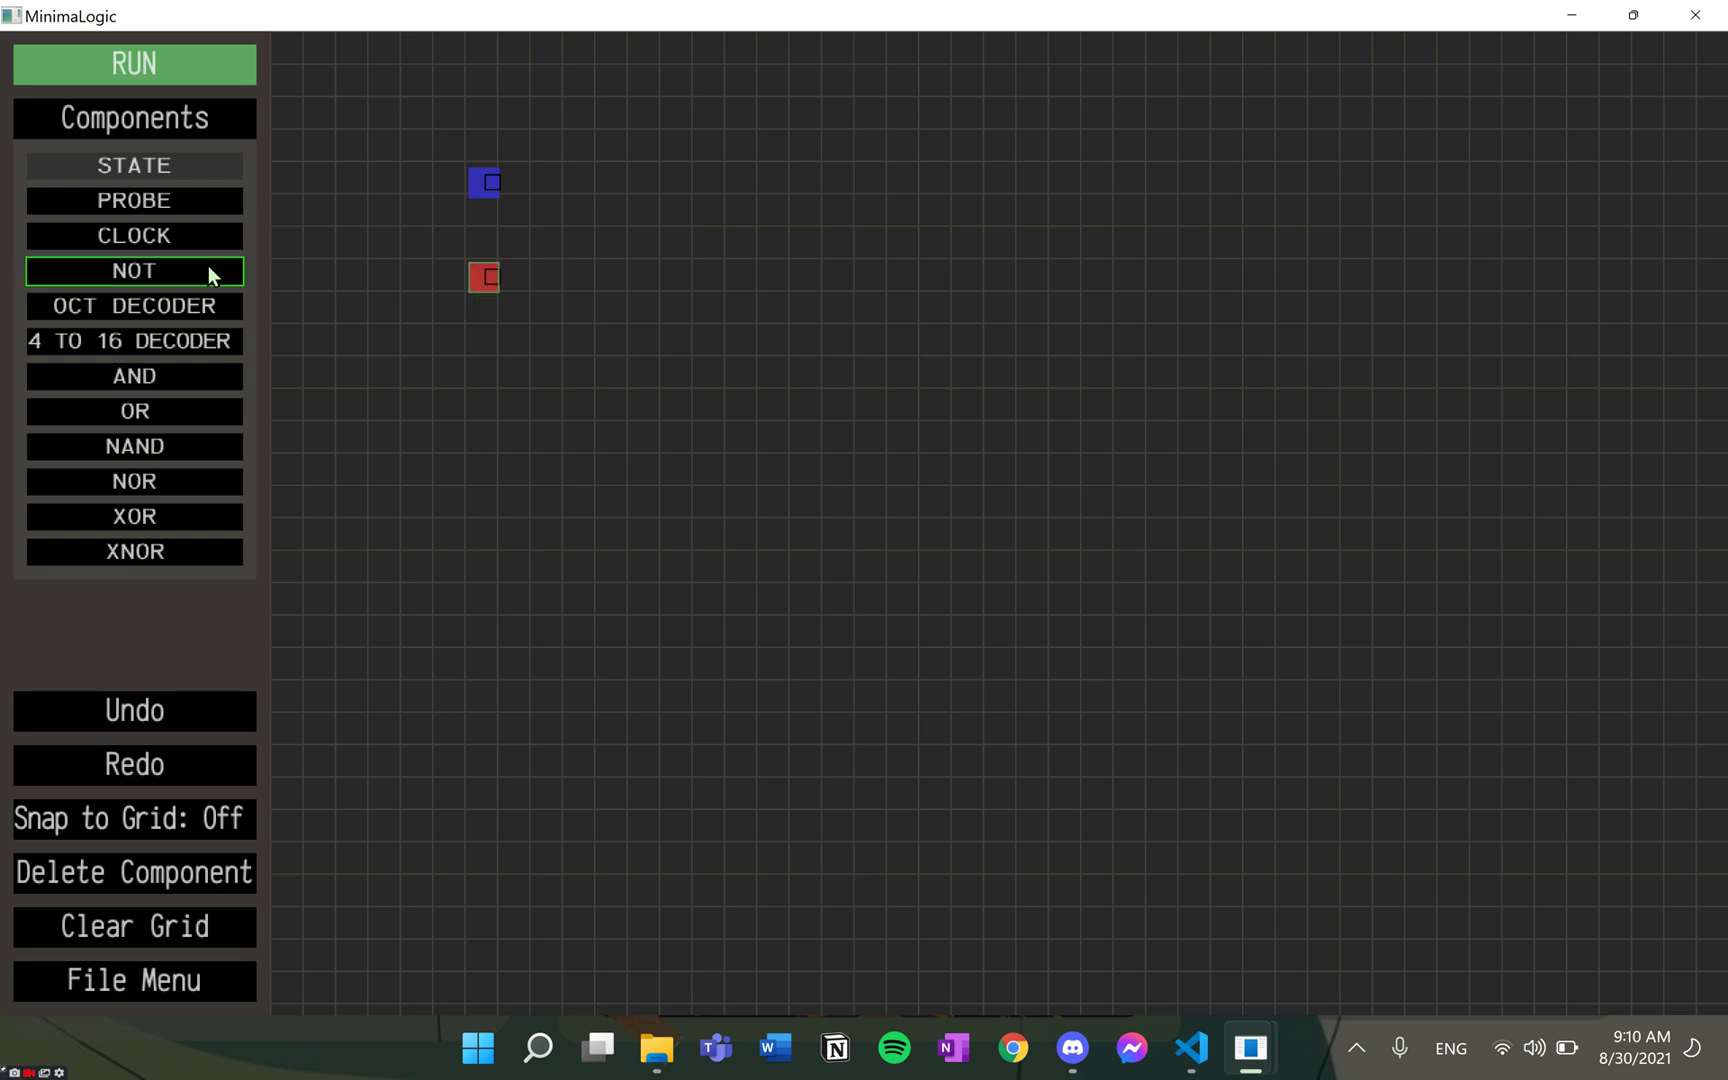
Step: Place a five-input AND gate beside the State components and delete it again
click(146, 374)
drag(149, 375, 167, 562)
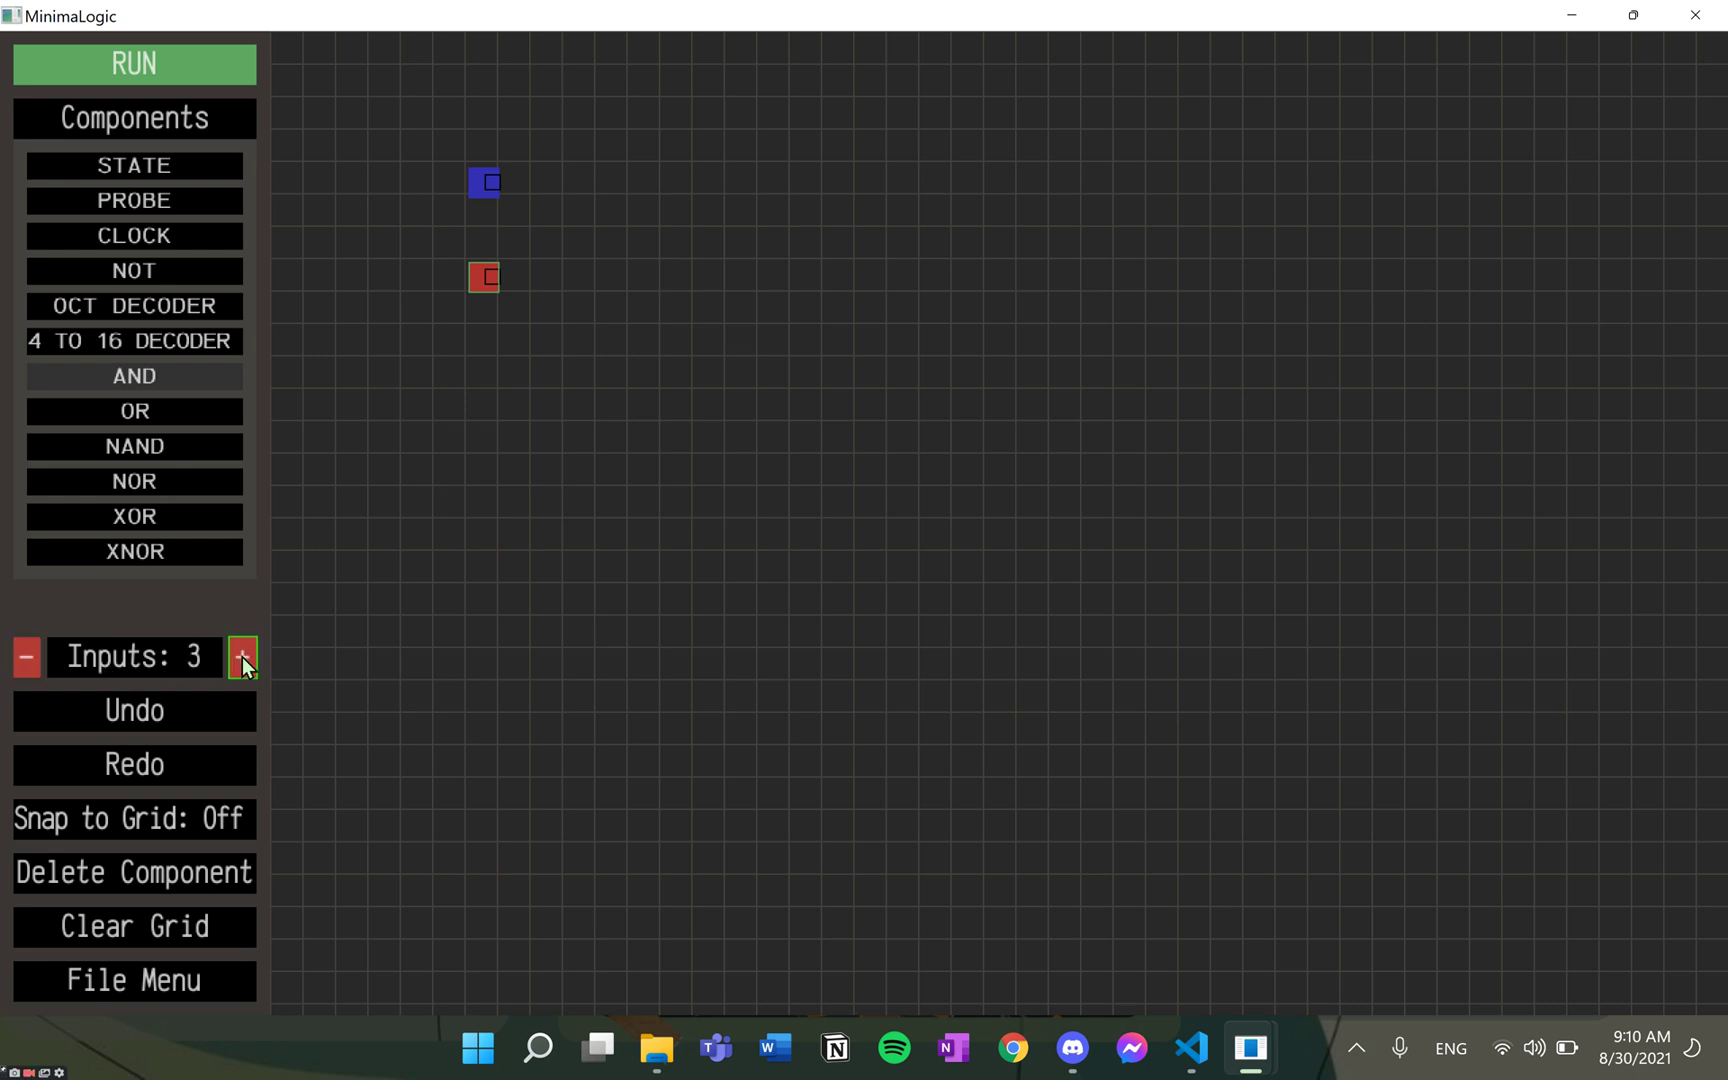
click(684, 196)
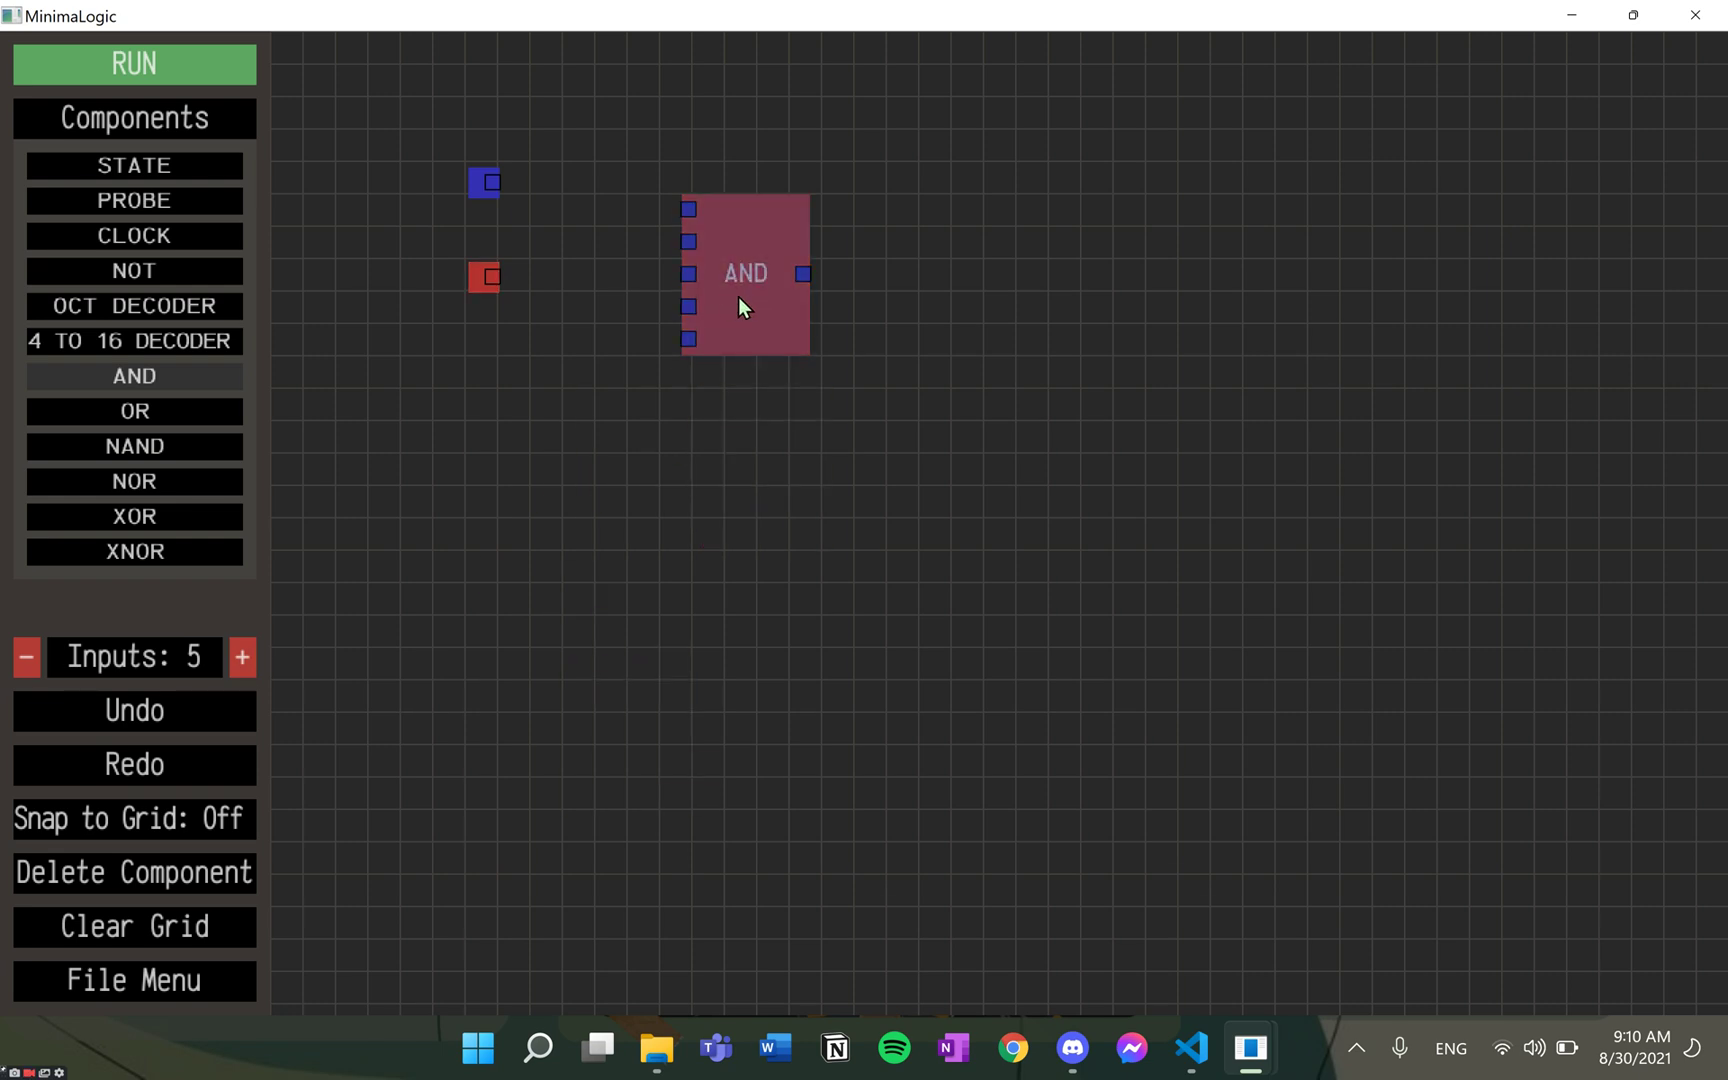
click(167, 875)
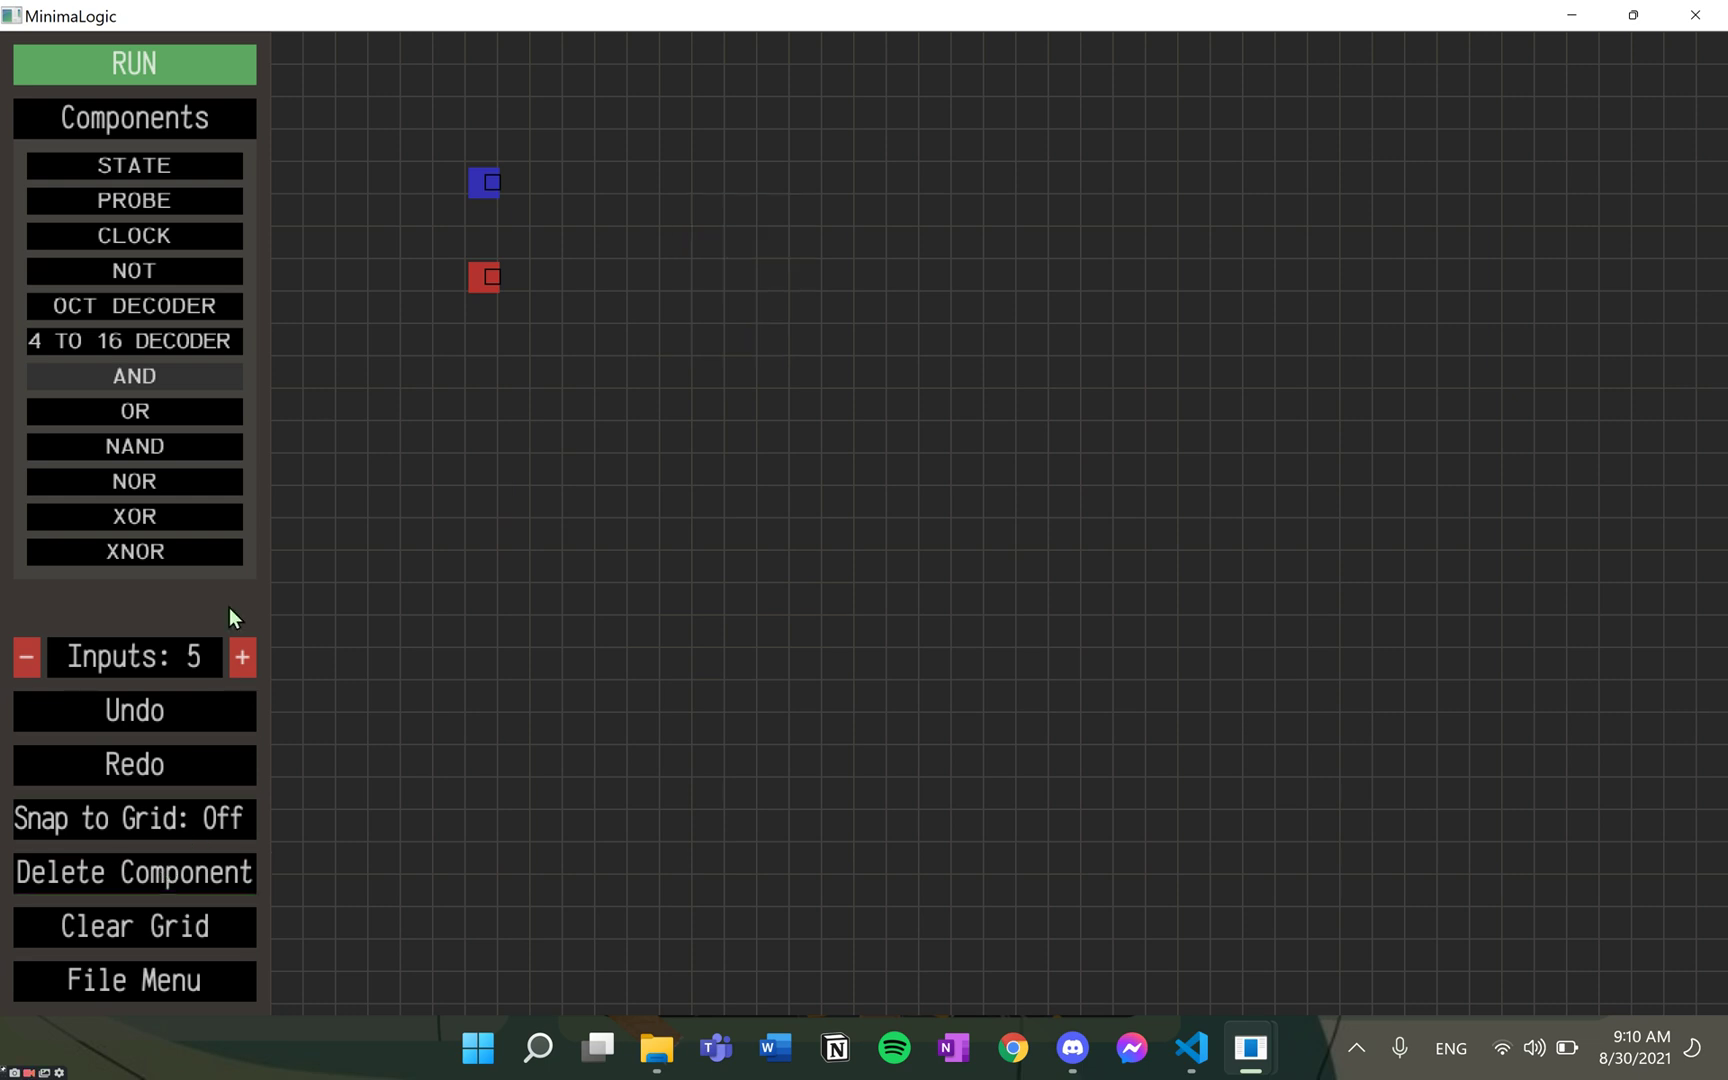
Step: Place a two-input AND gate beside the State components and a Probe on its output side
click(36, 667)
click(36, 667)
click(37, 667)
click(123, 383)
click(569, 203)
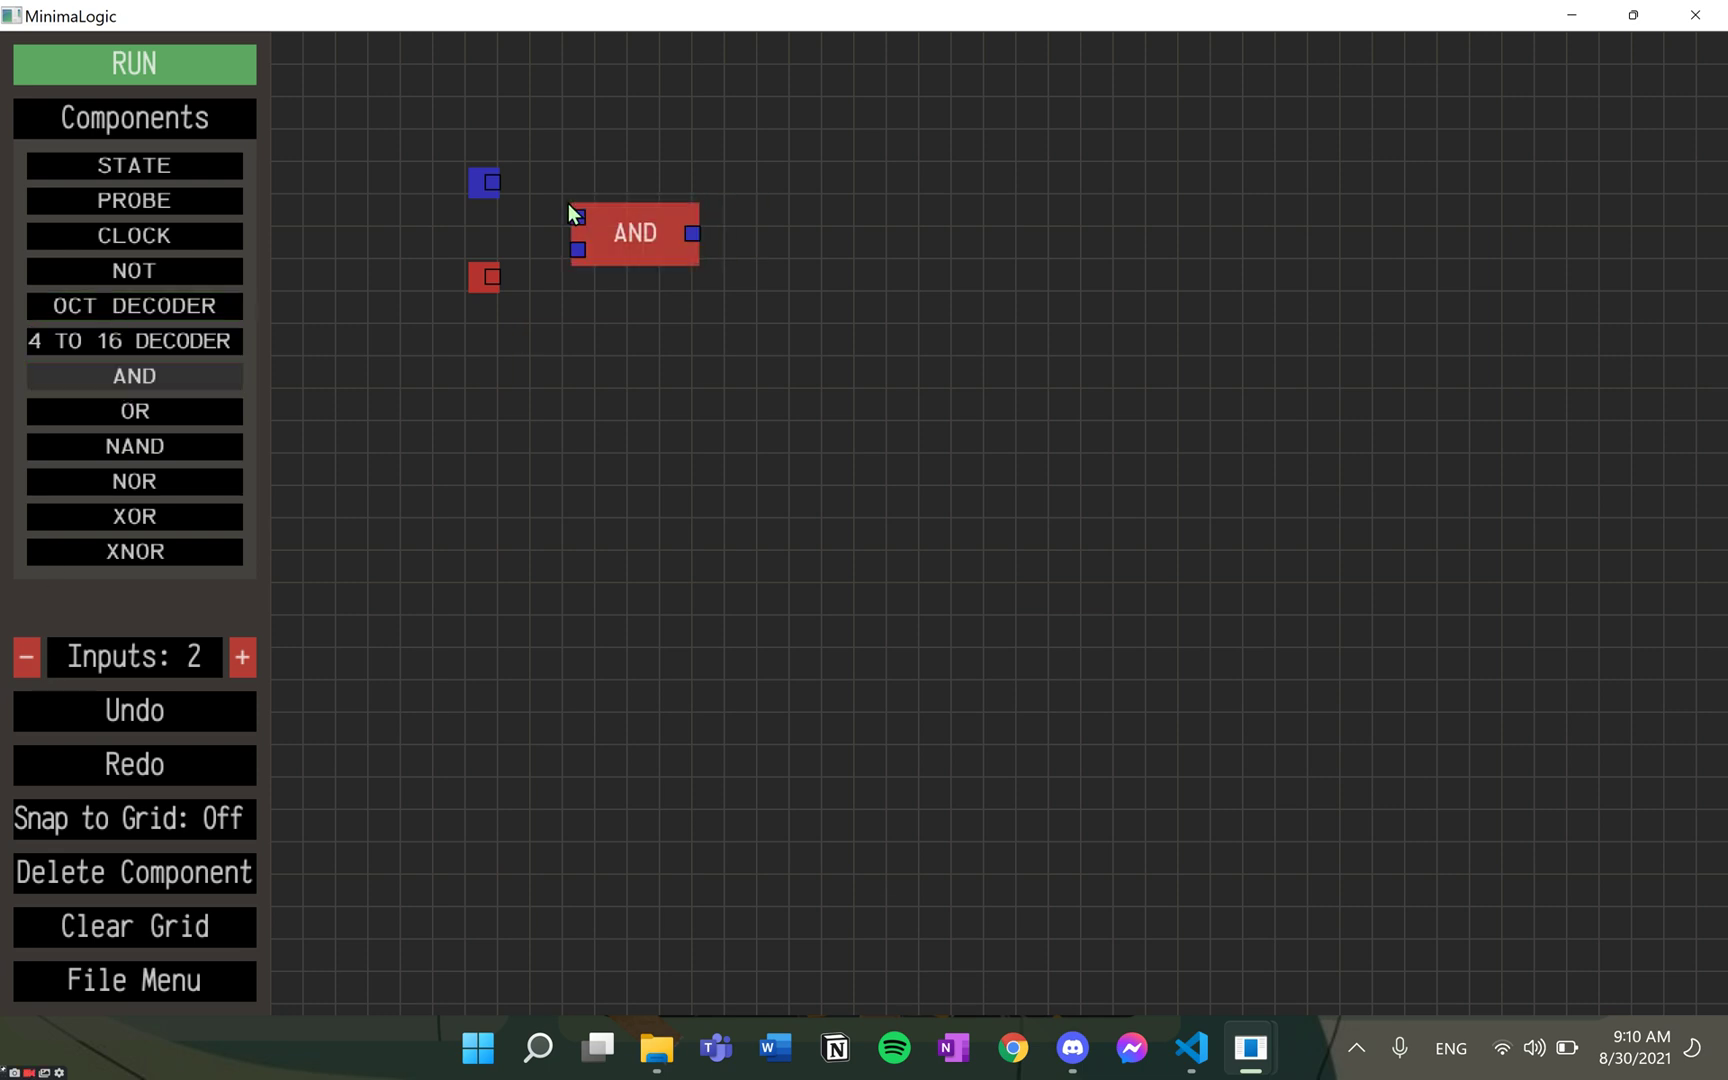
click(215, 199)
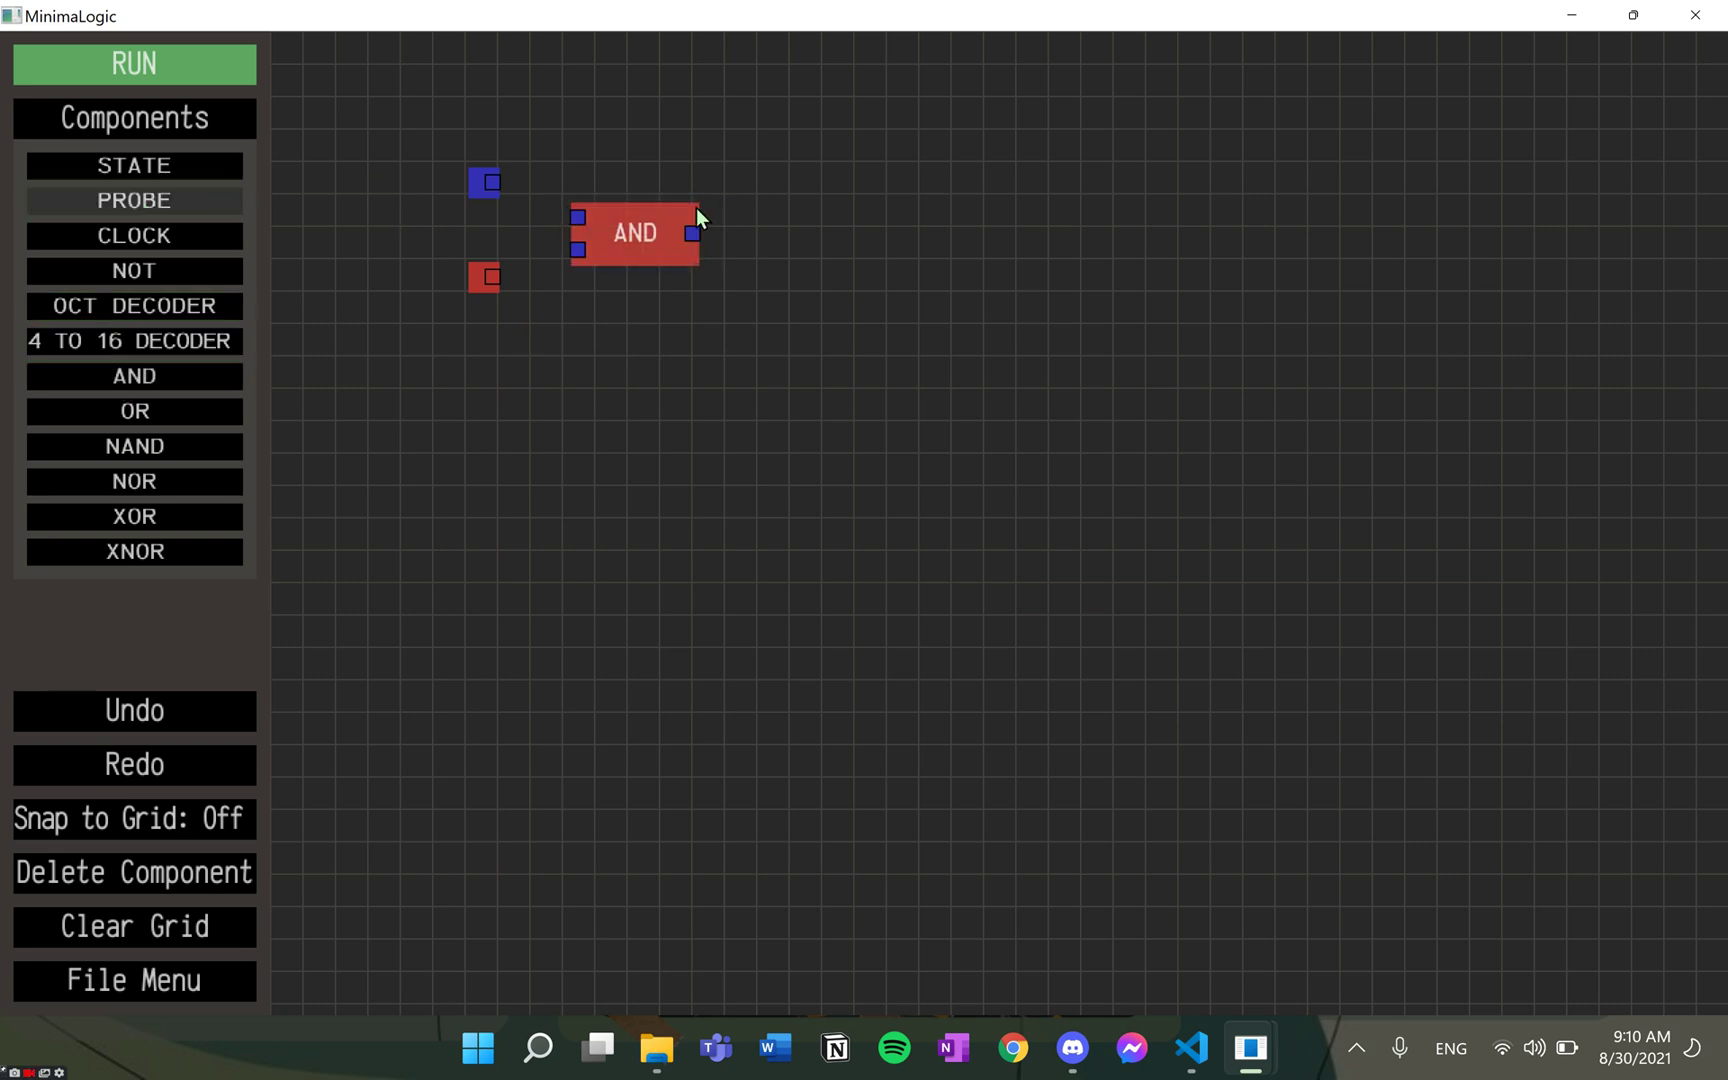
click(771, 220)
Step: Wire both State components to the AND gate's inputs and the gate's output to the Probe
drag(566, 212, 580, 218)
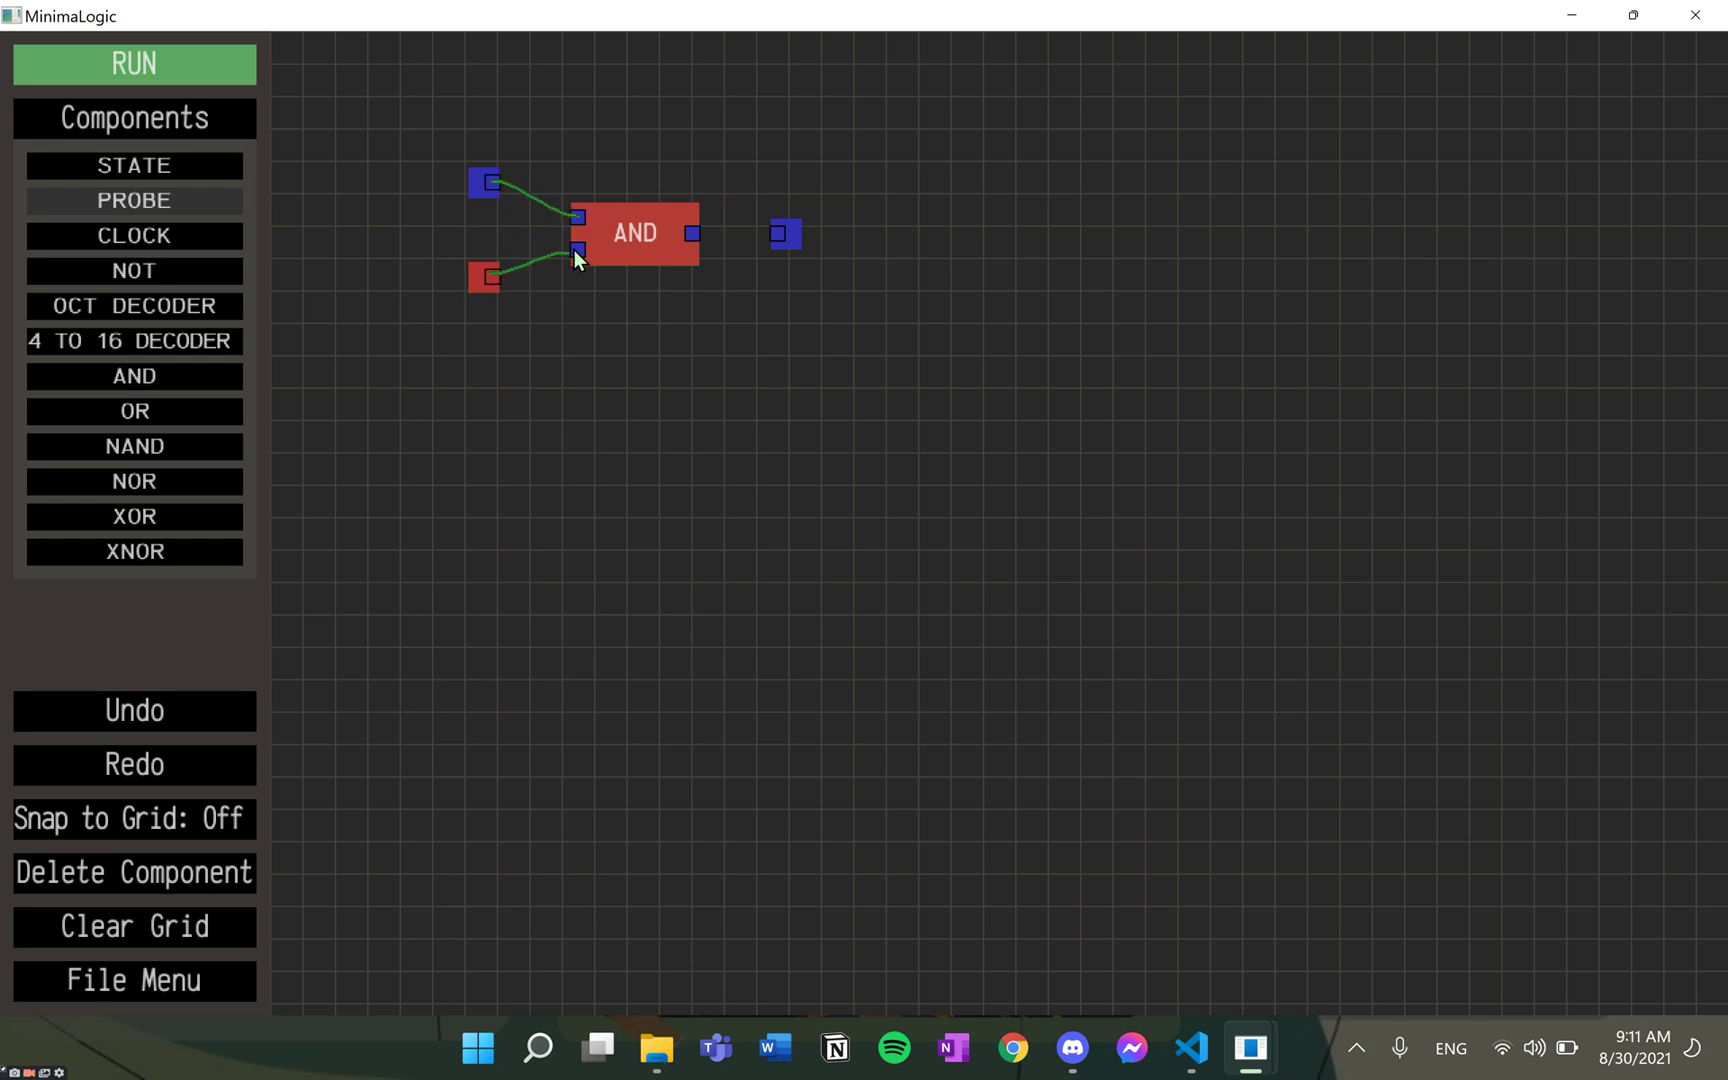
click(578, 250)
drag(705, 234, 778, 238)
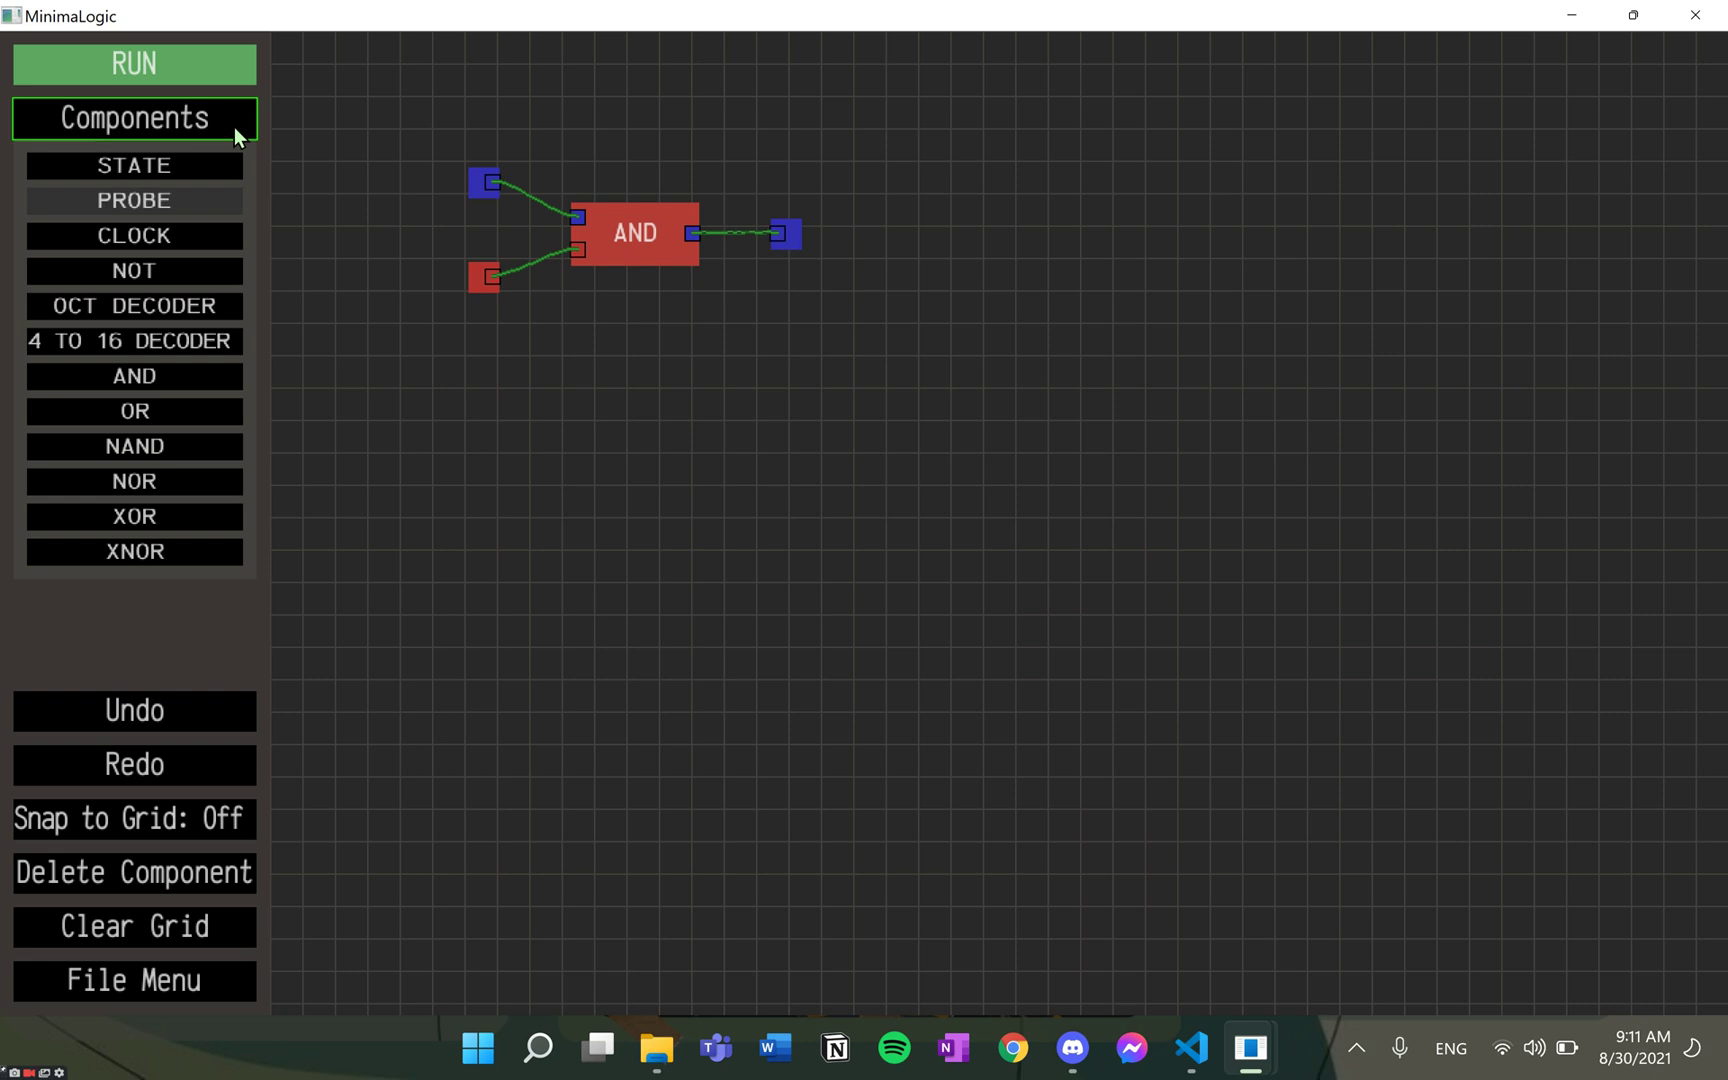
Step: Run the AND gate simulation, switch the upper State on, turn both States off, and stop the simulation
click(207, 69)
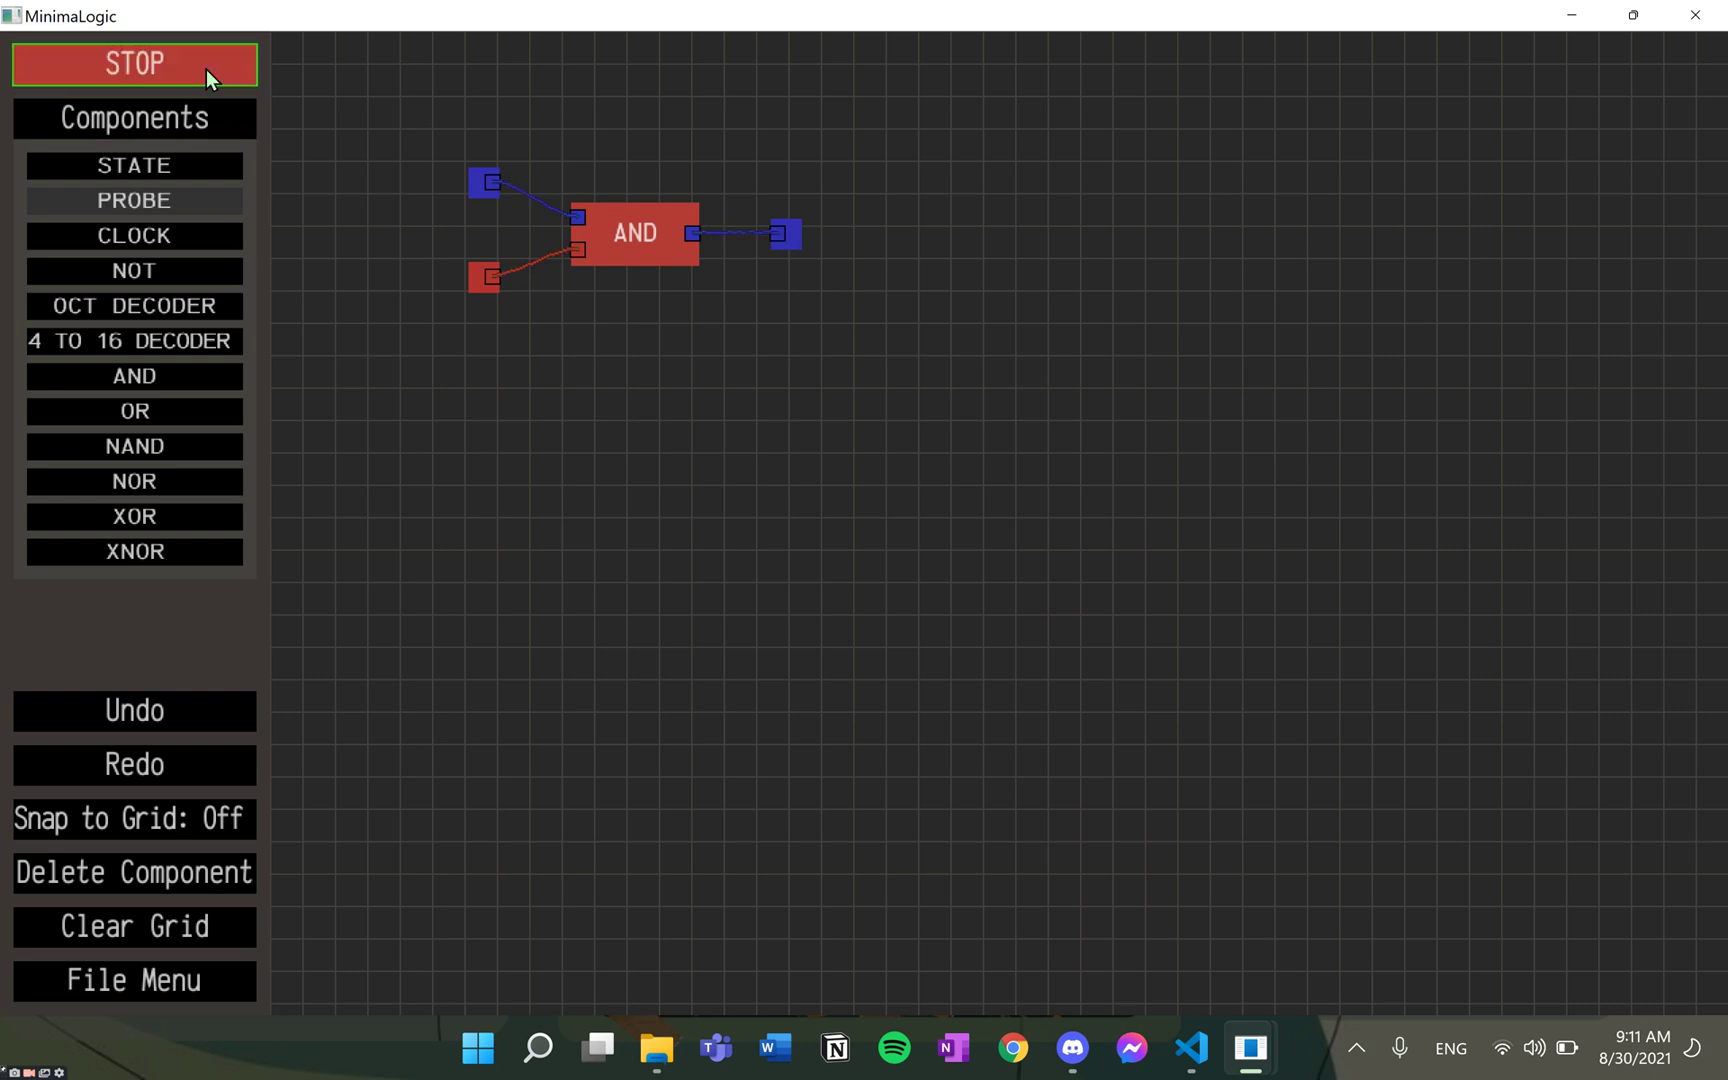
click(472, 184)
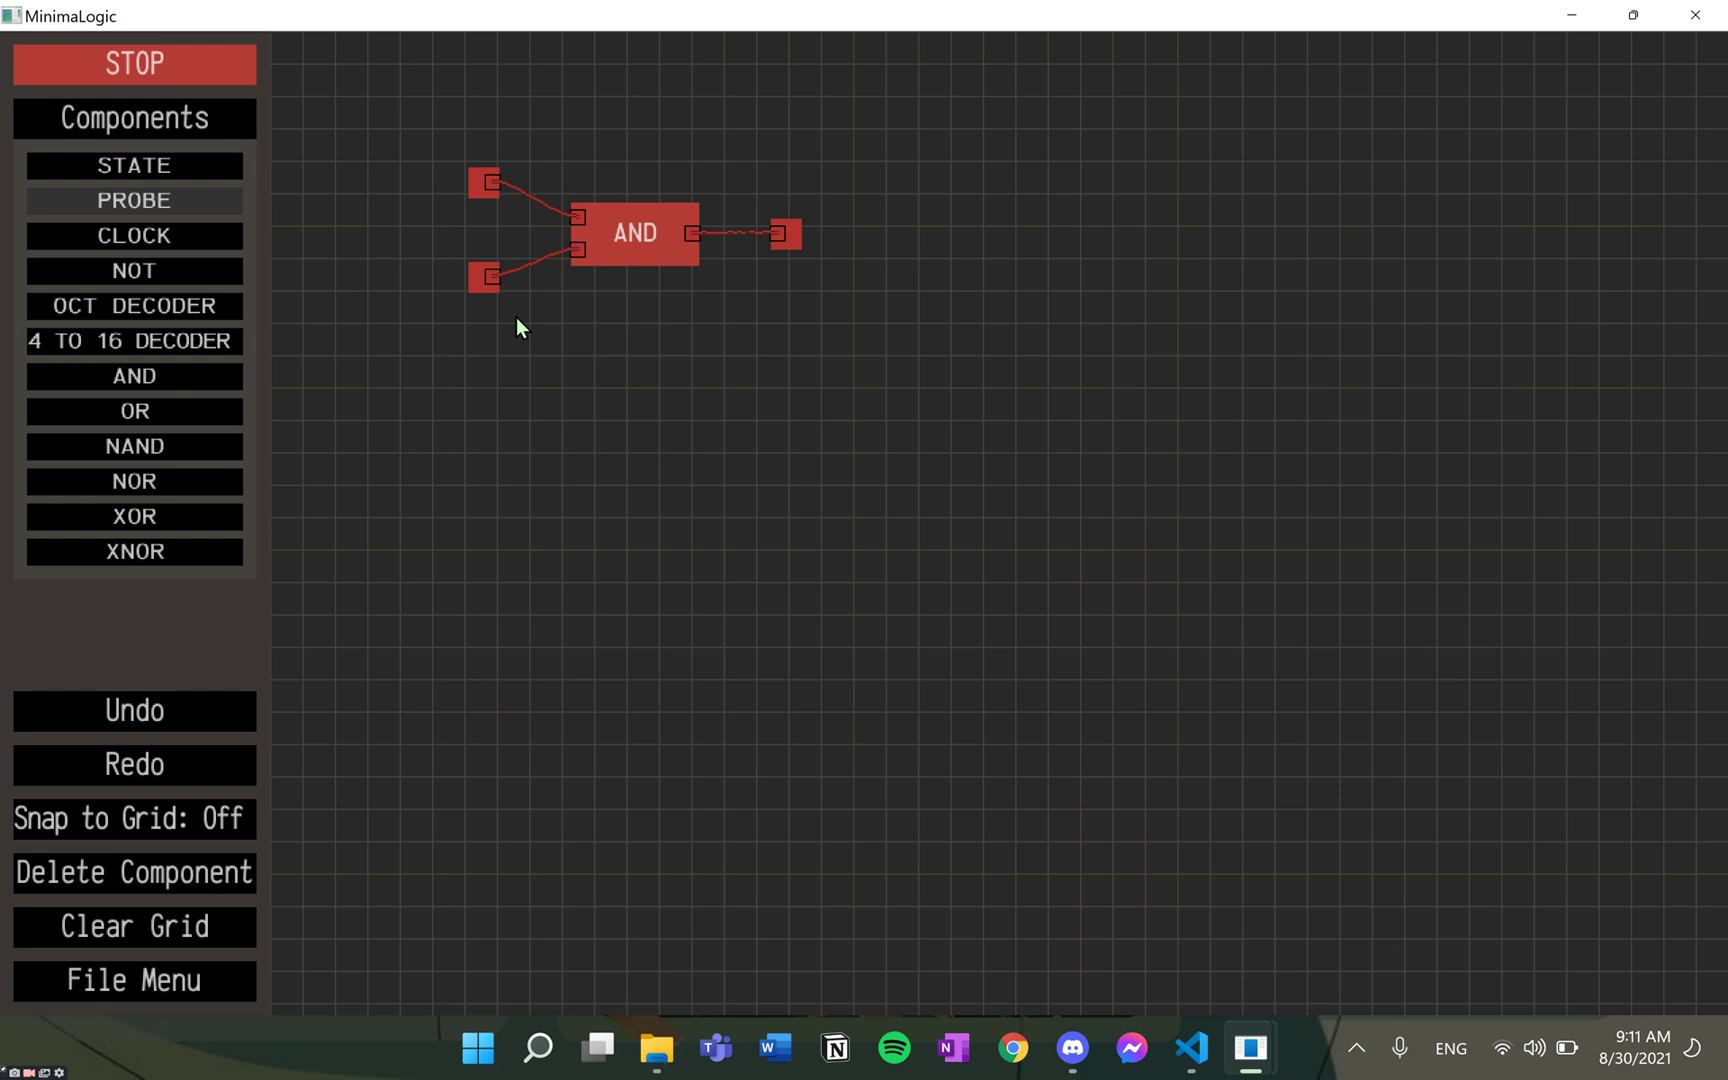
click(479, 283)
click(482, 190)
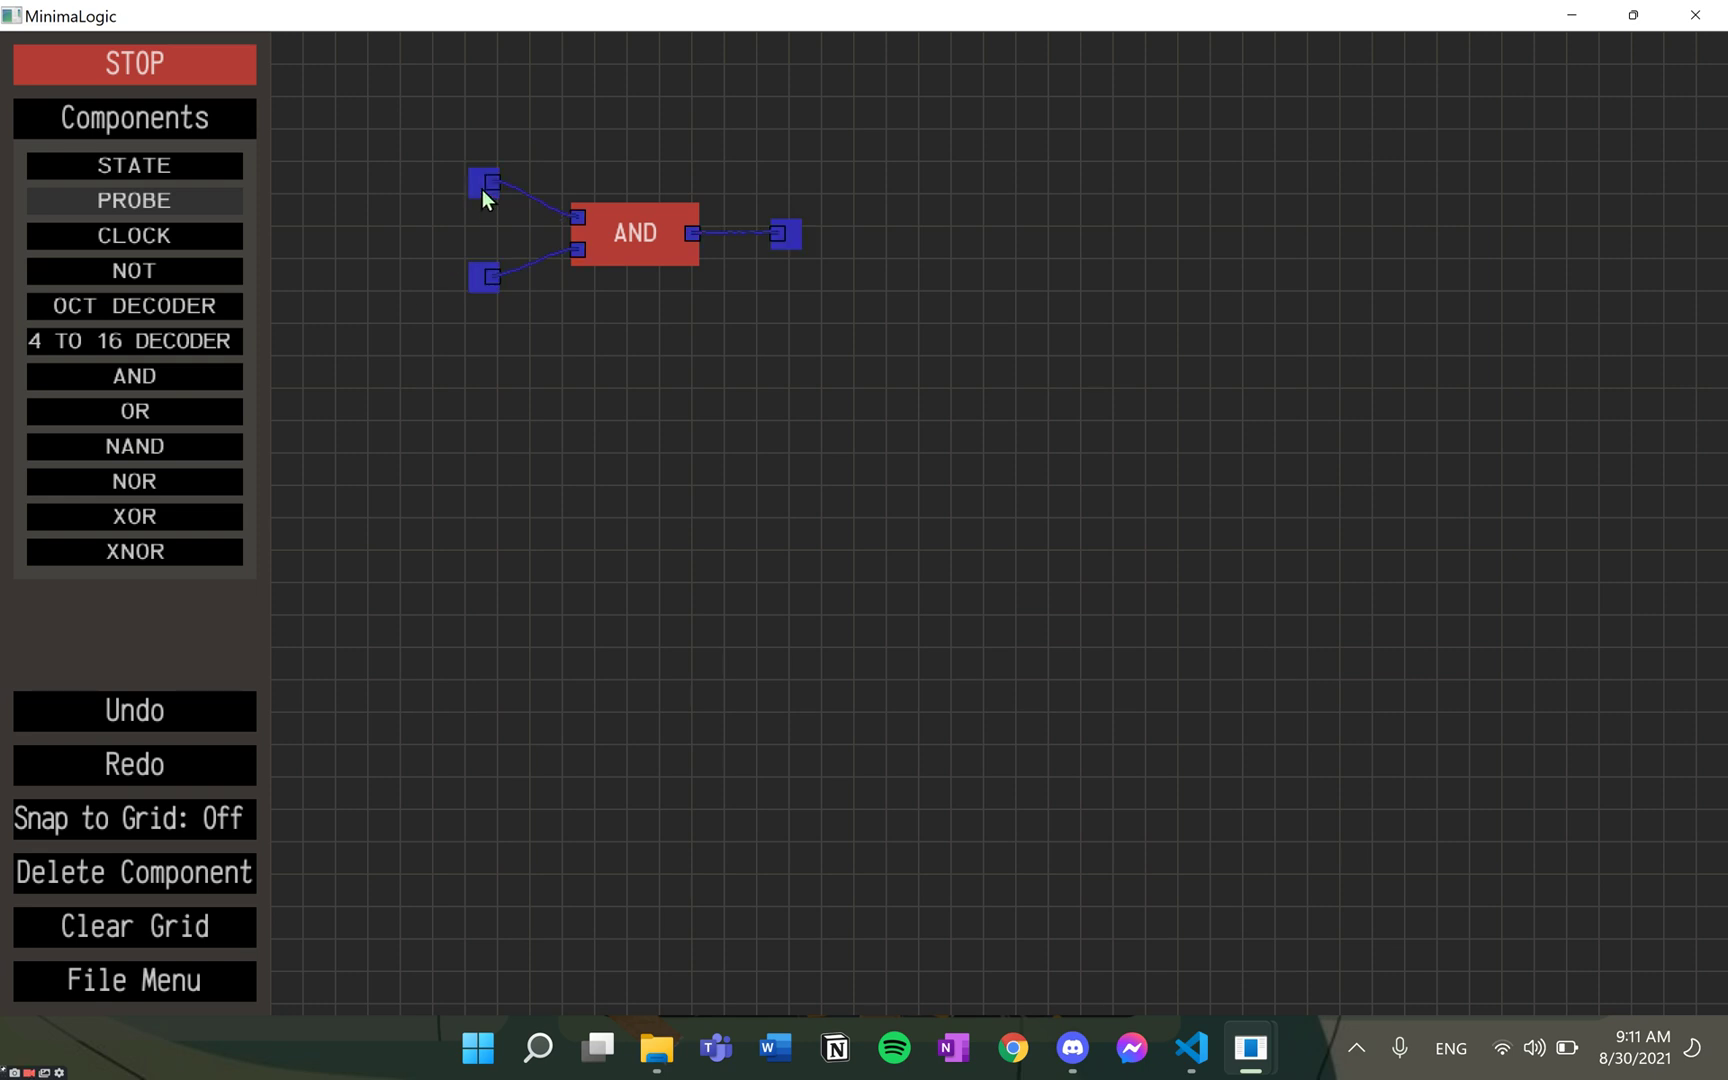
click(130, 82)
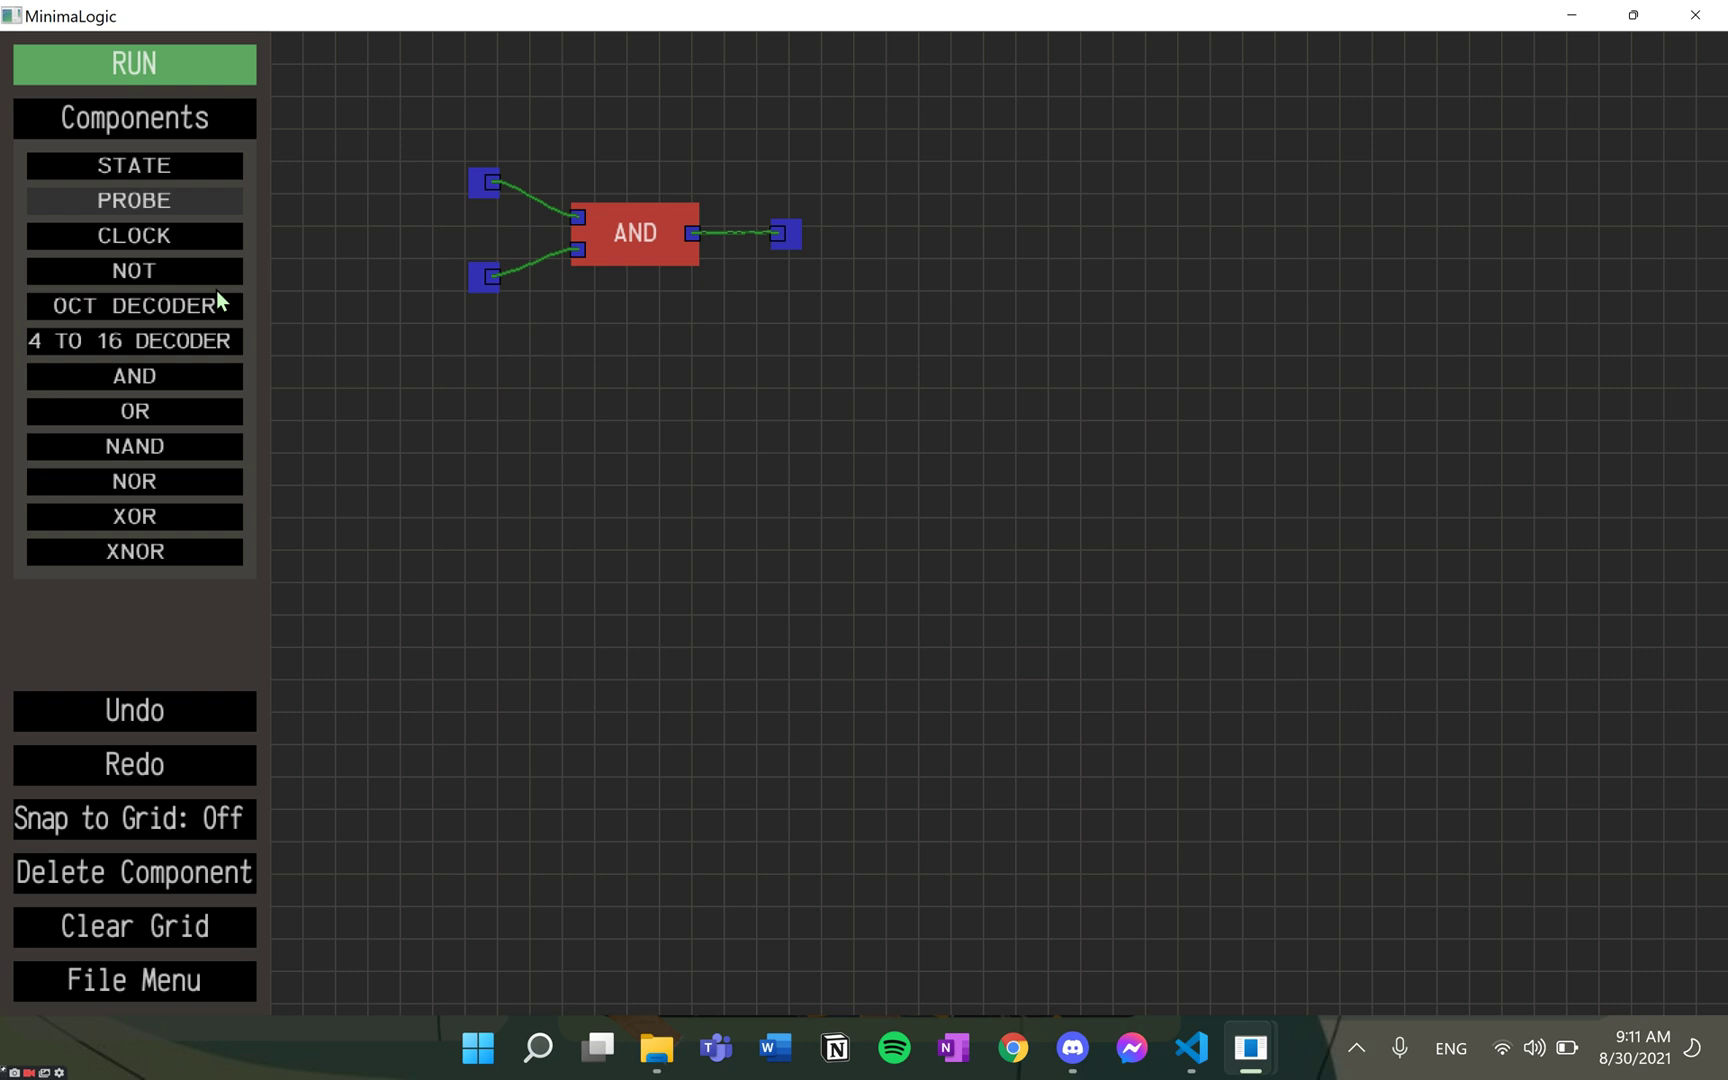
Step: Undo the wire between the AND gate and the Probe, and redo it
click(182, 713)
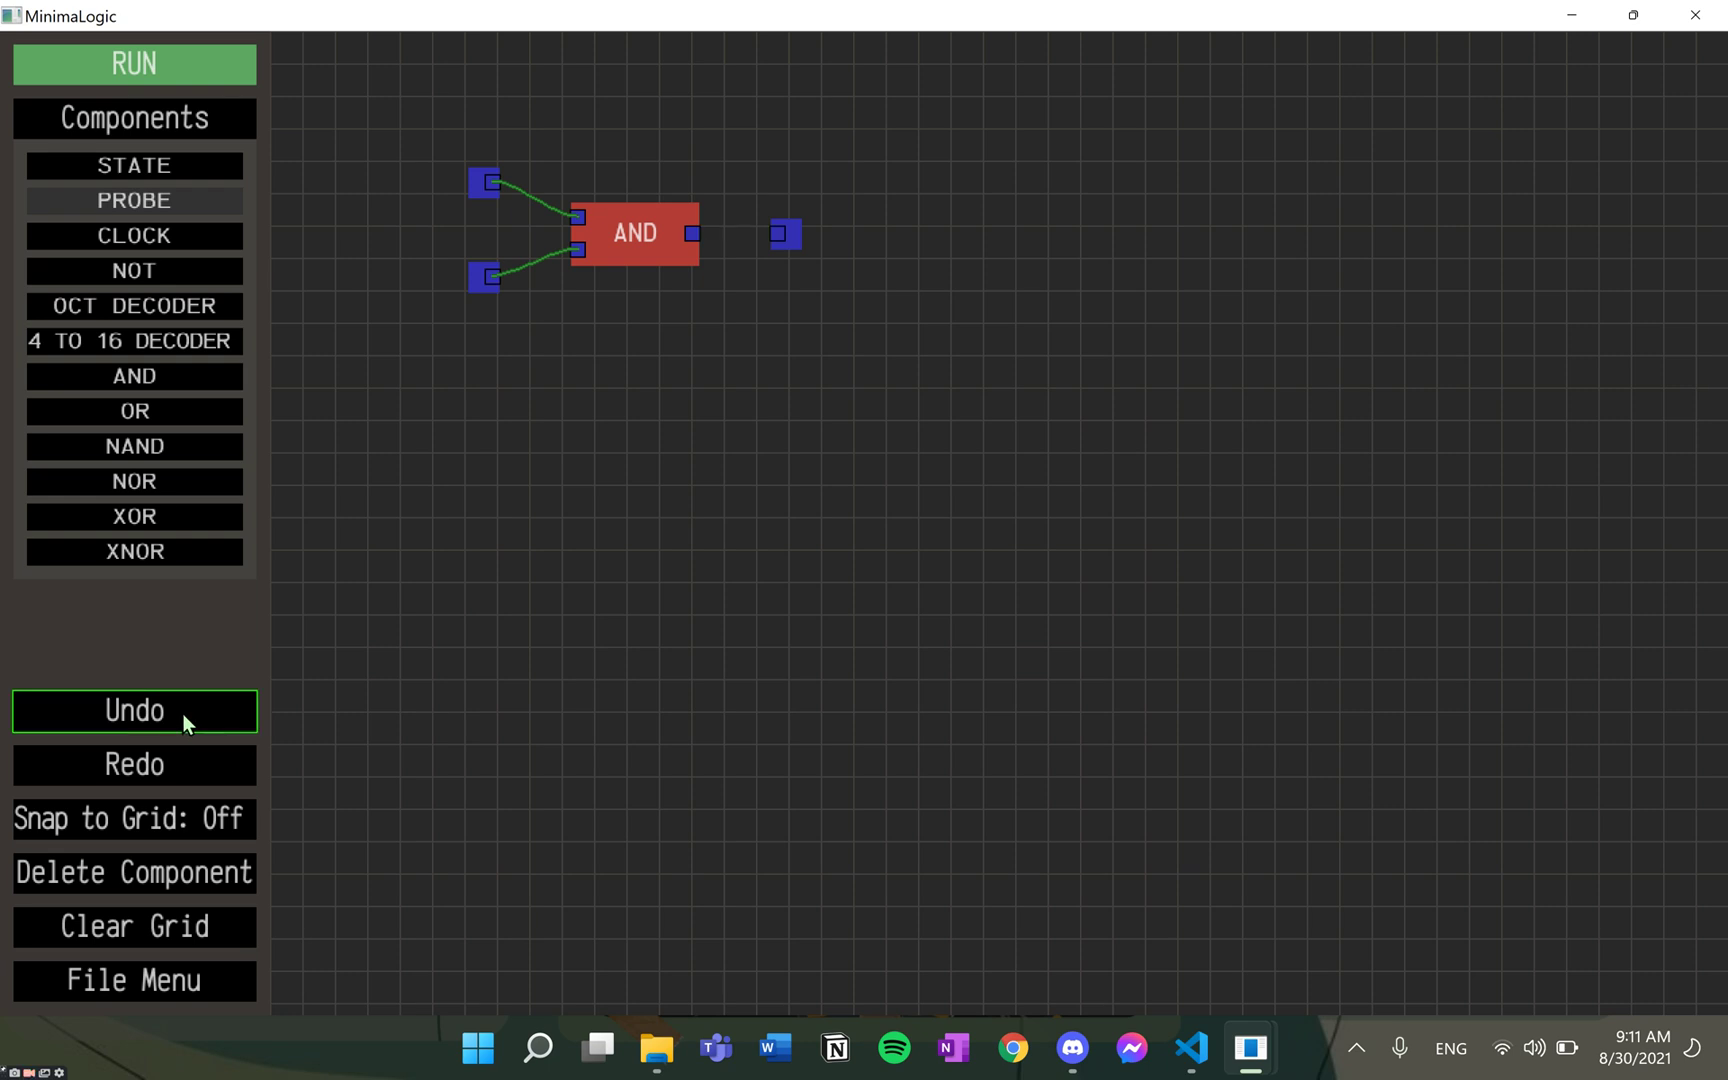
click(199, 756)
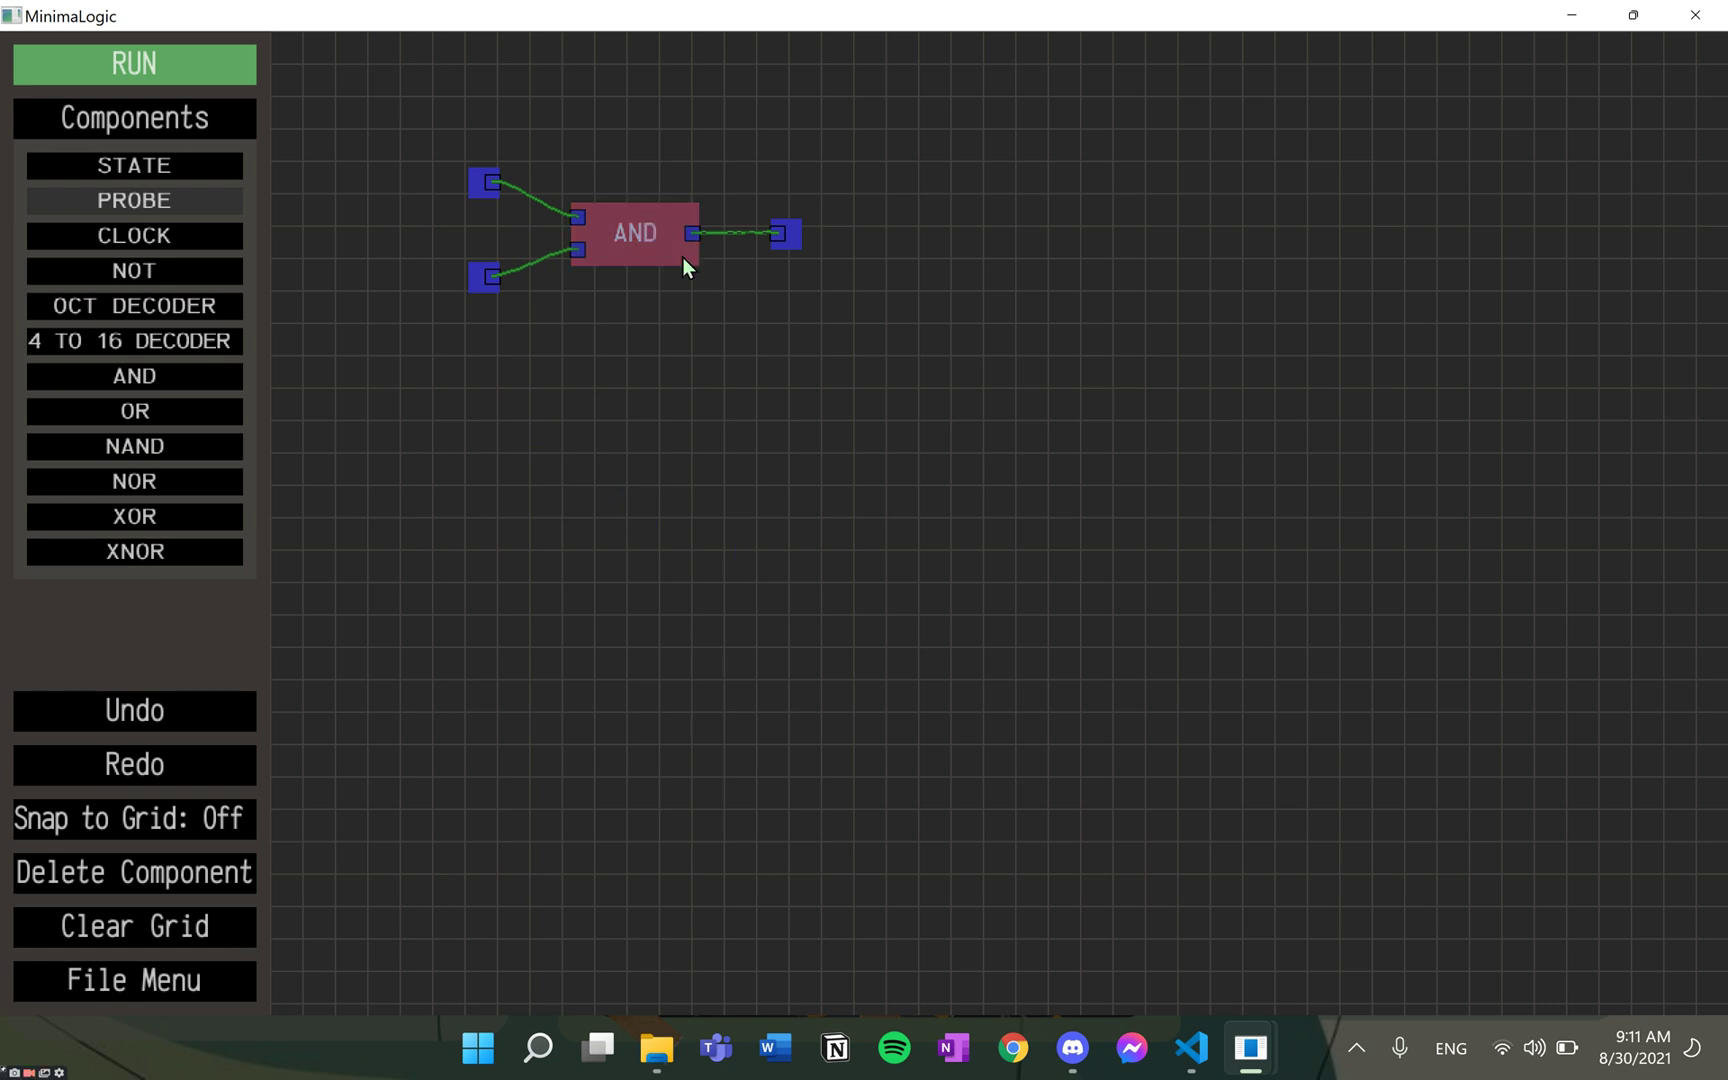
Step: Clear the whole grid and confirm the removal of the AND gate circuit
click(205, 928)
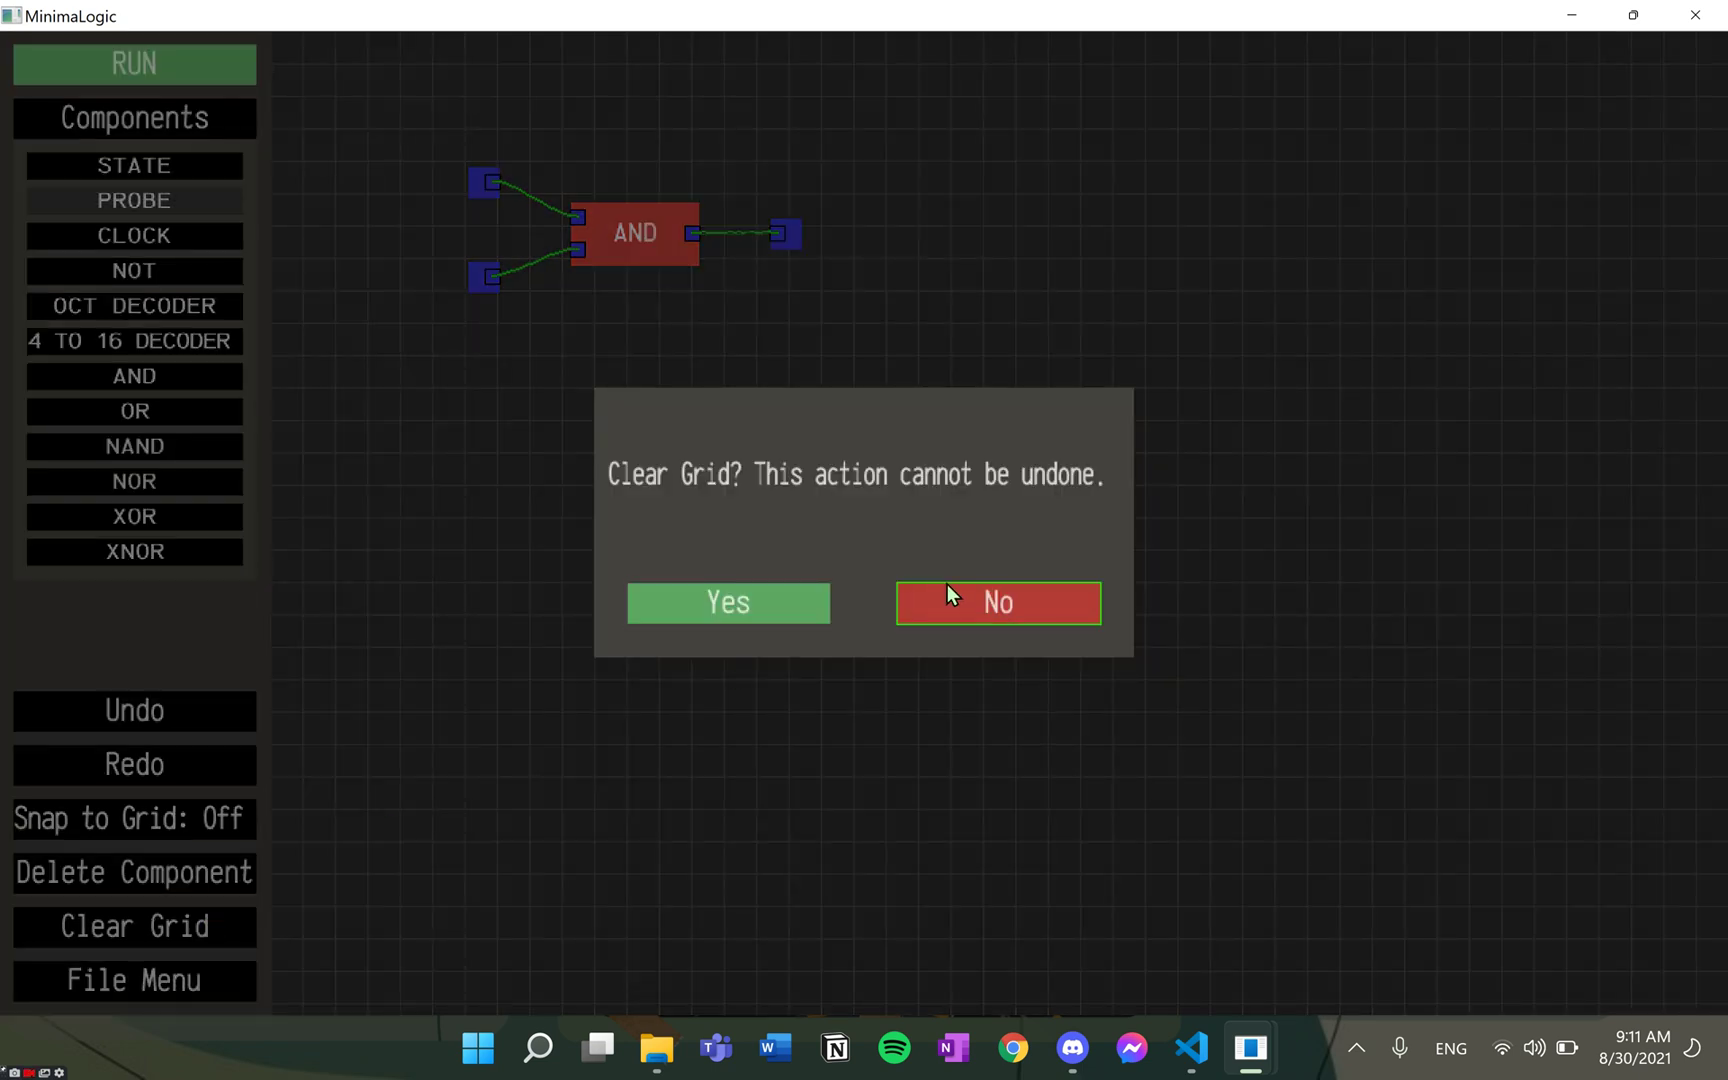
click(800, 601)
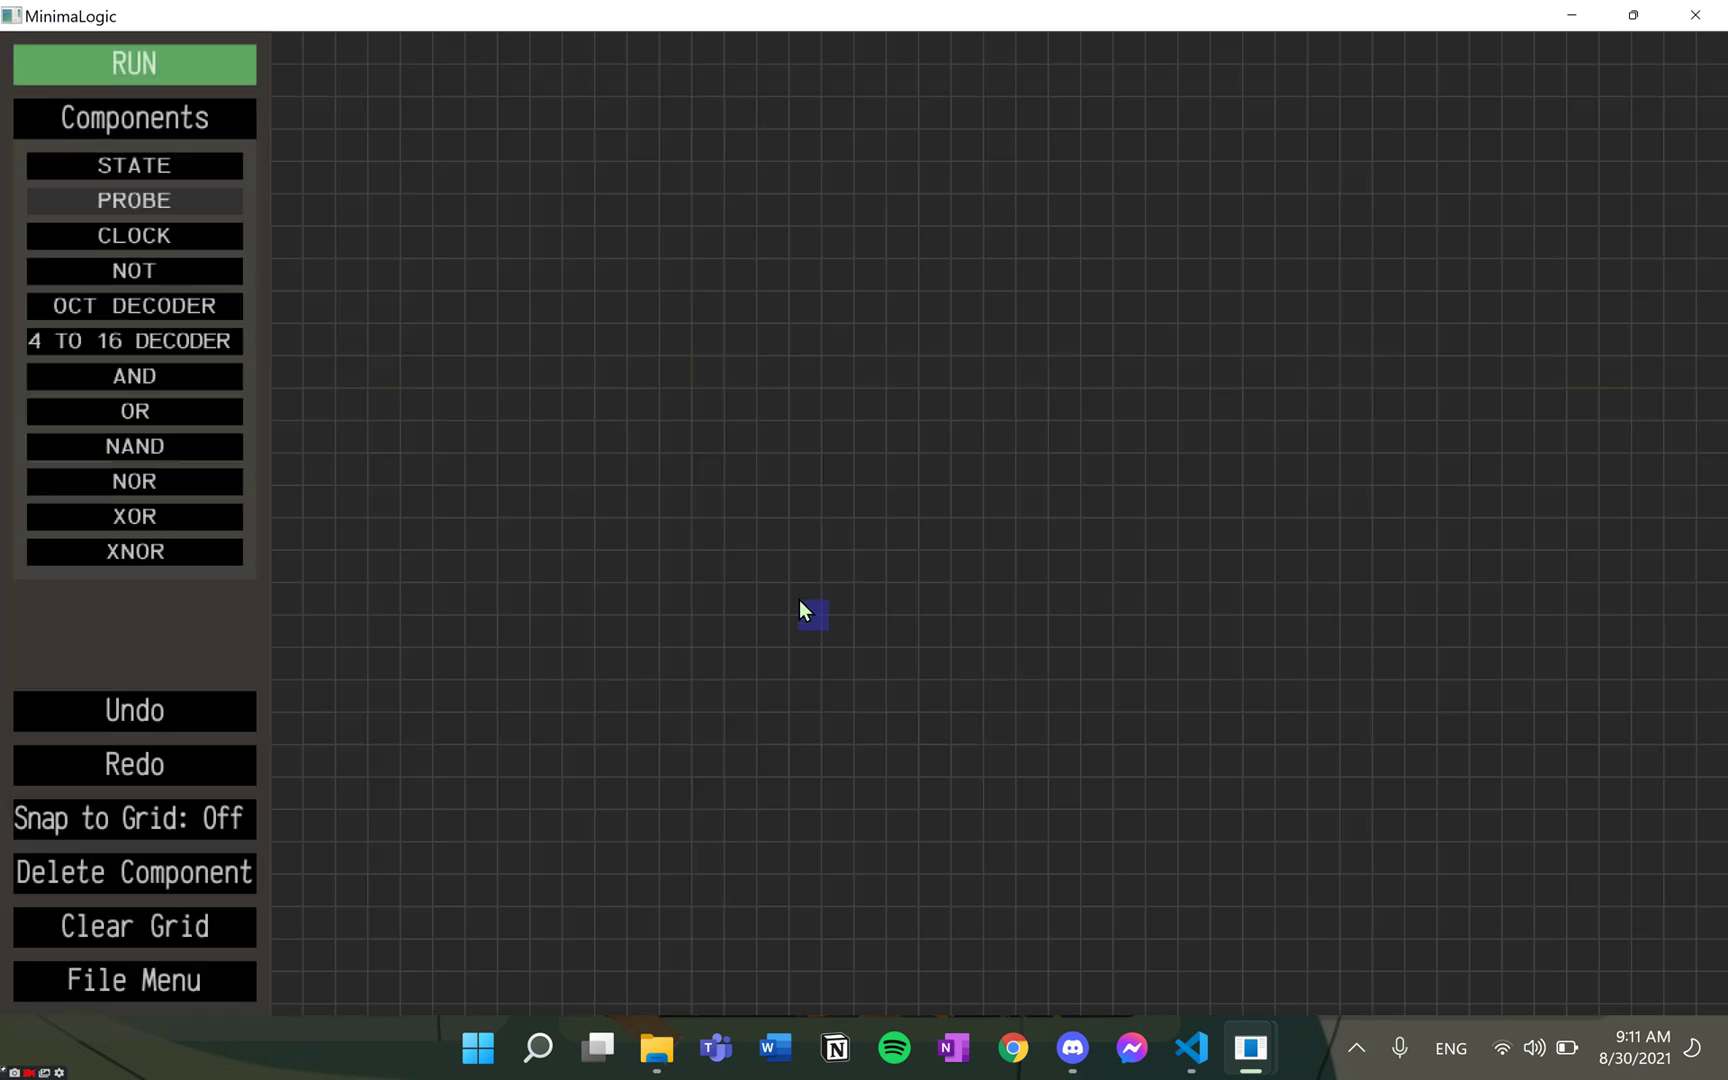
Step: Open the project file fulladder.mlg from the Documents folder
click(145, 978)
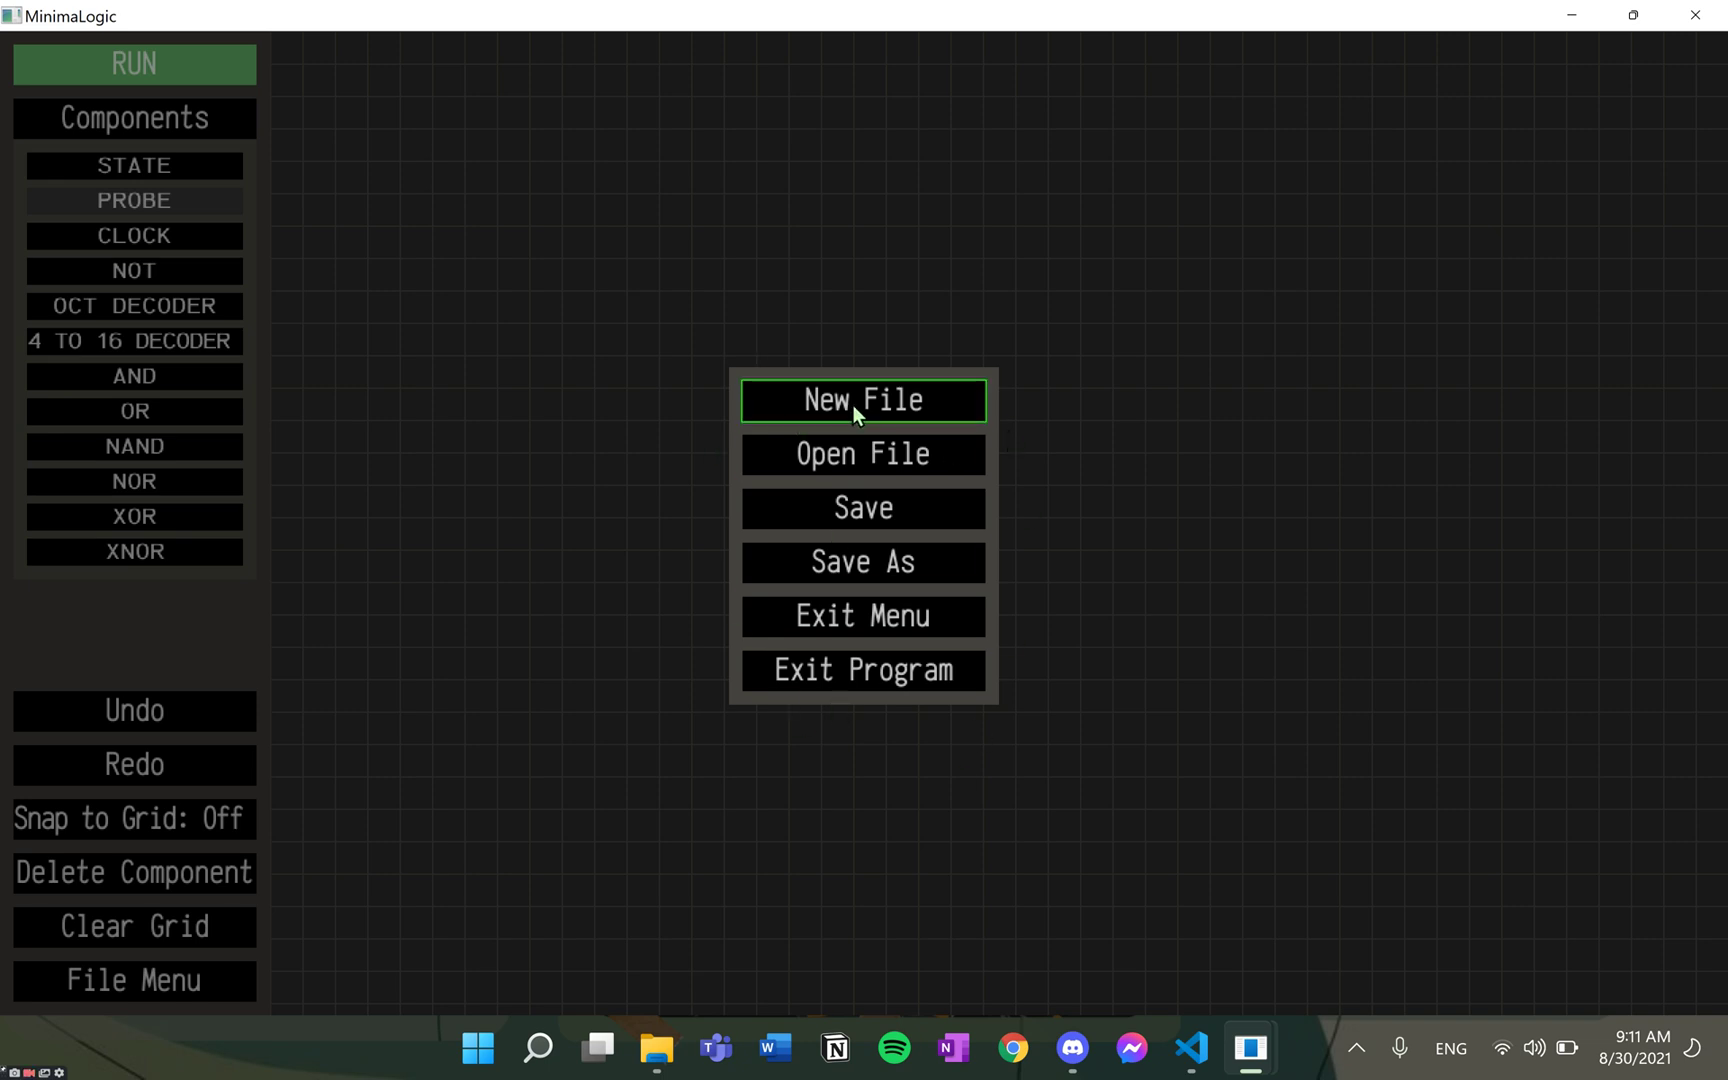
click(885, 454)
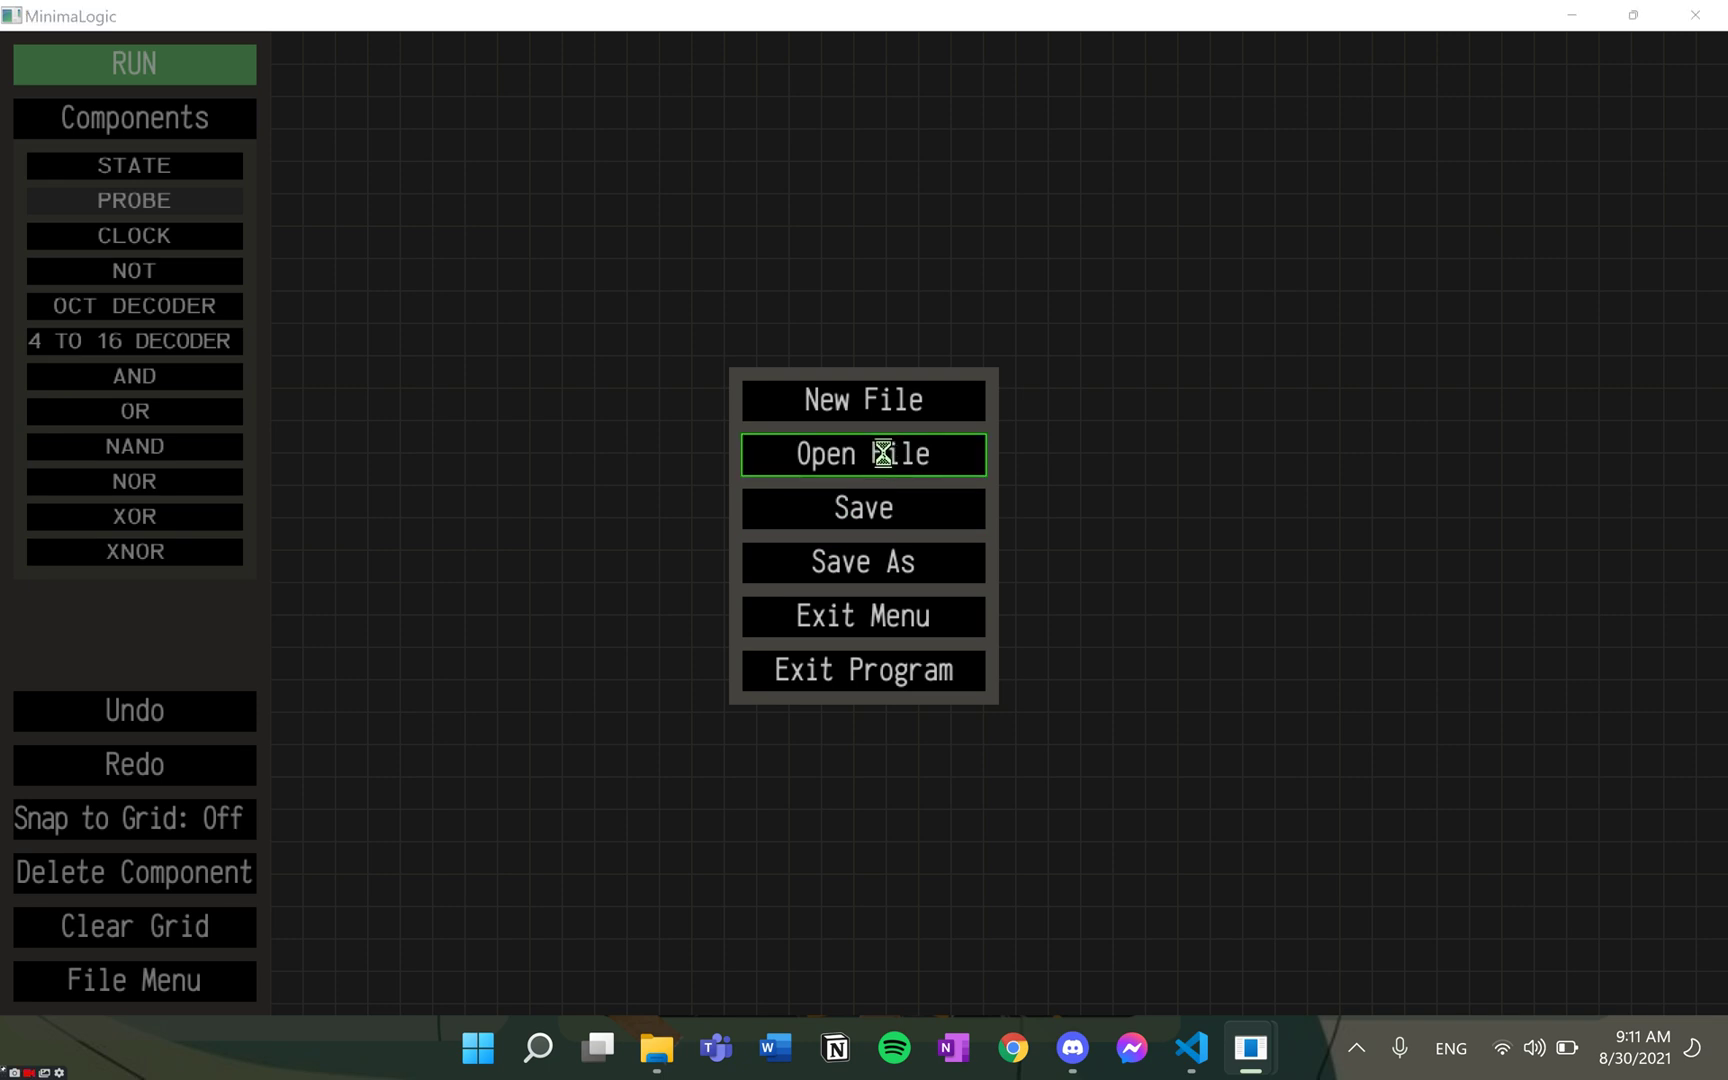
scroll(527, 368, down, 2)
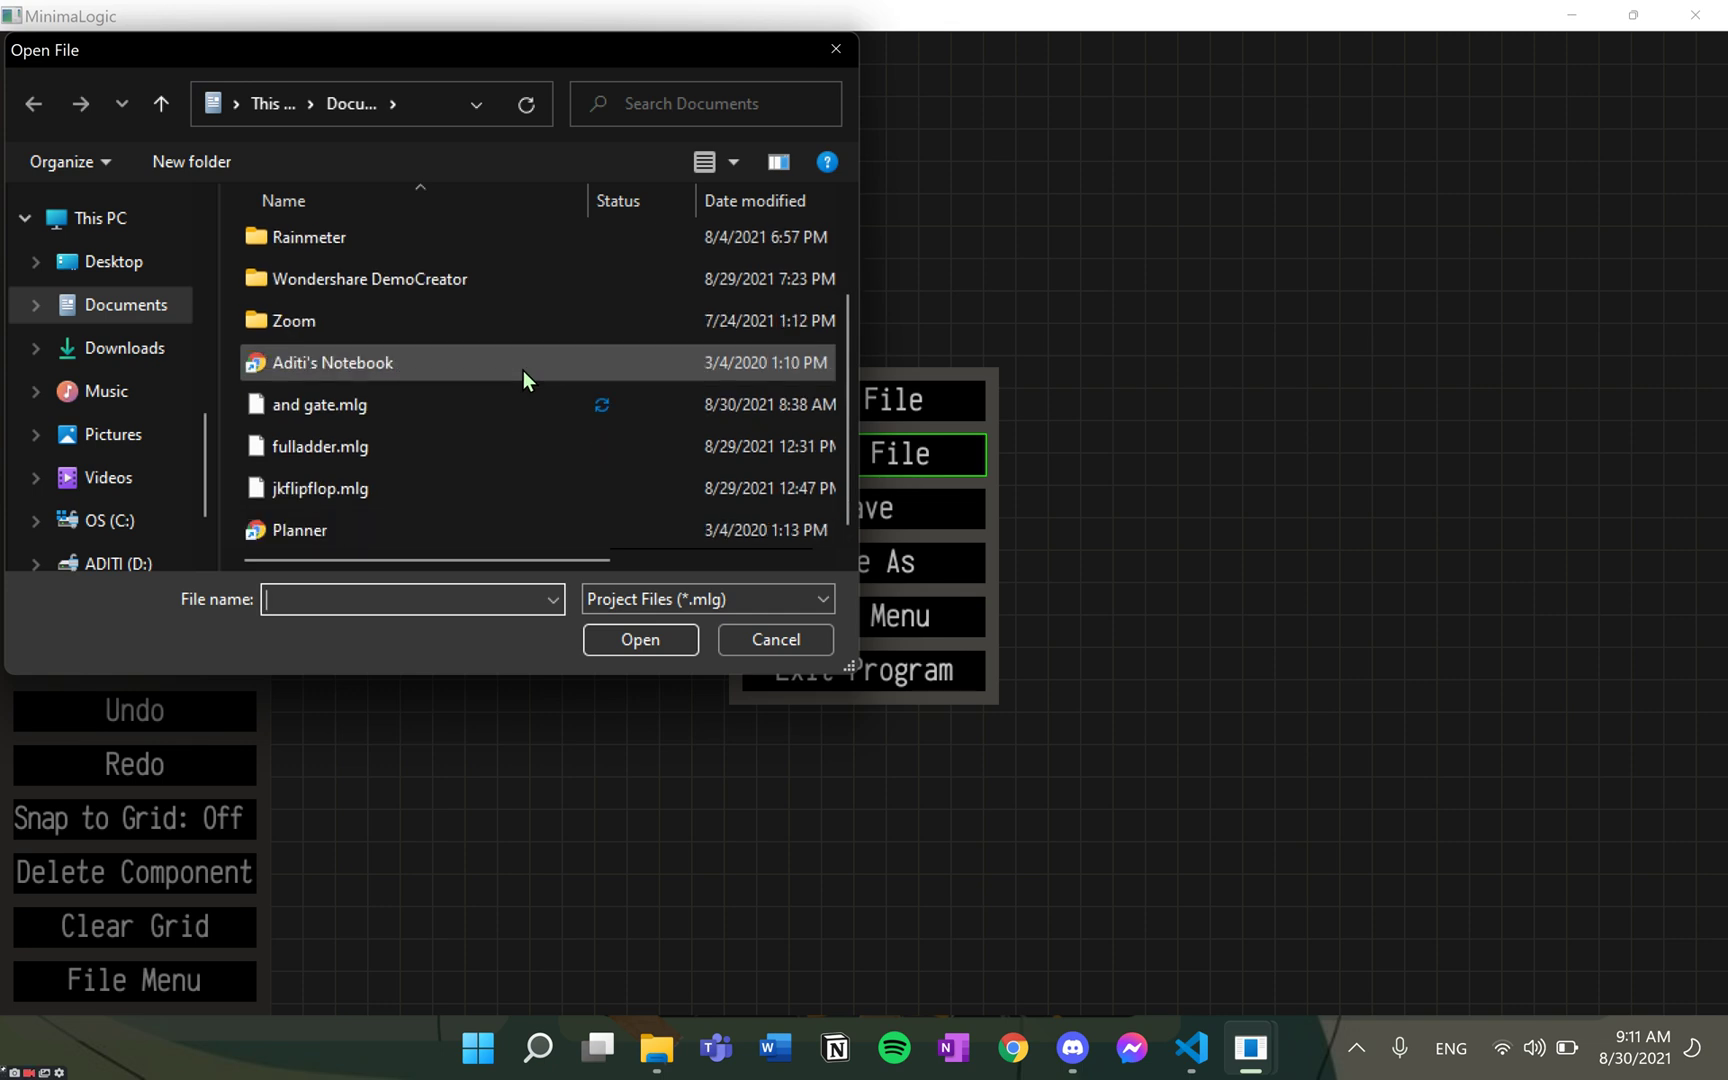
click(443, 432)
double_click(443, 432)
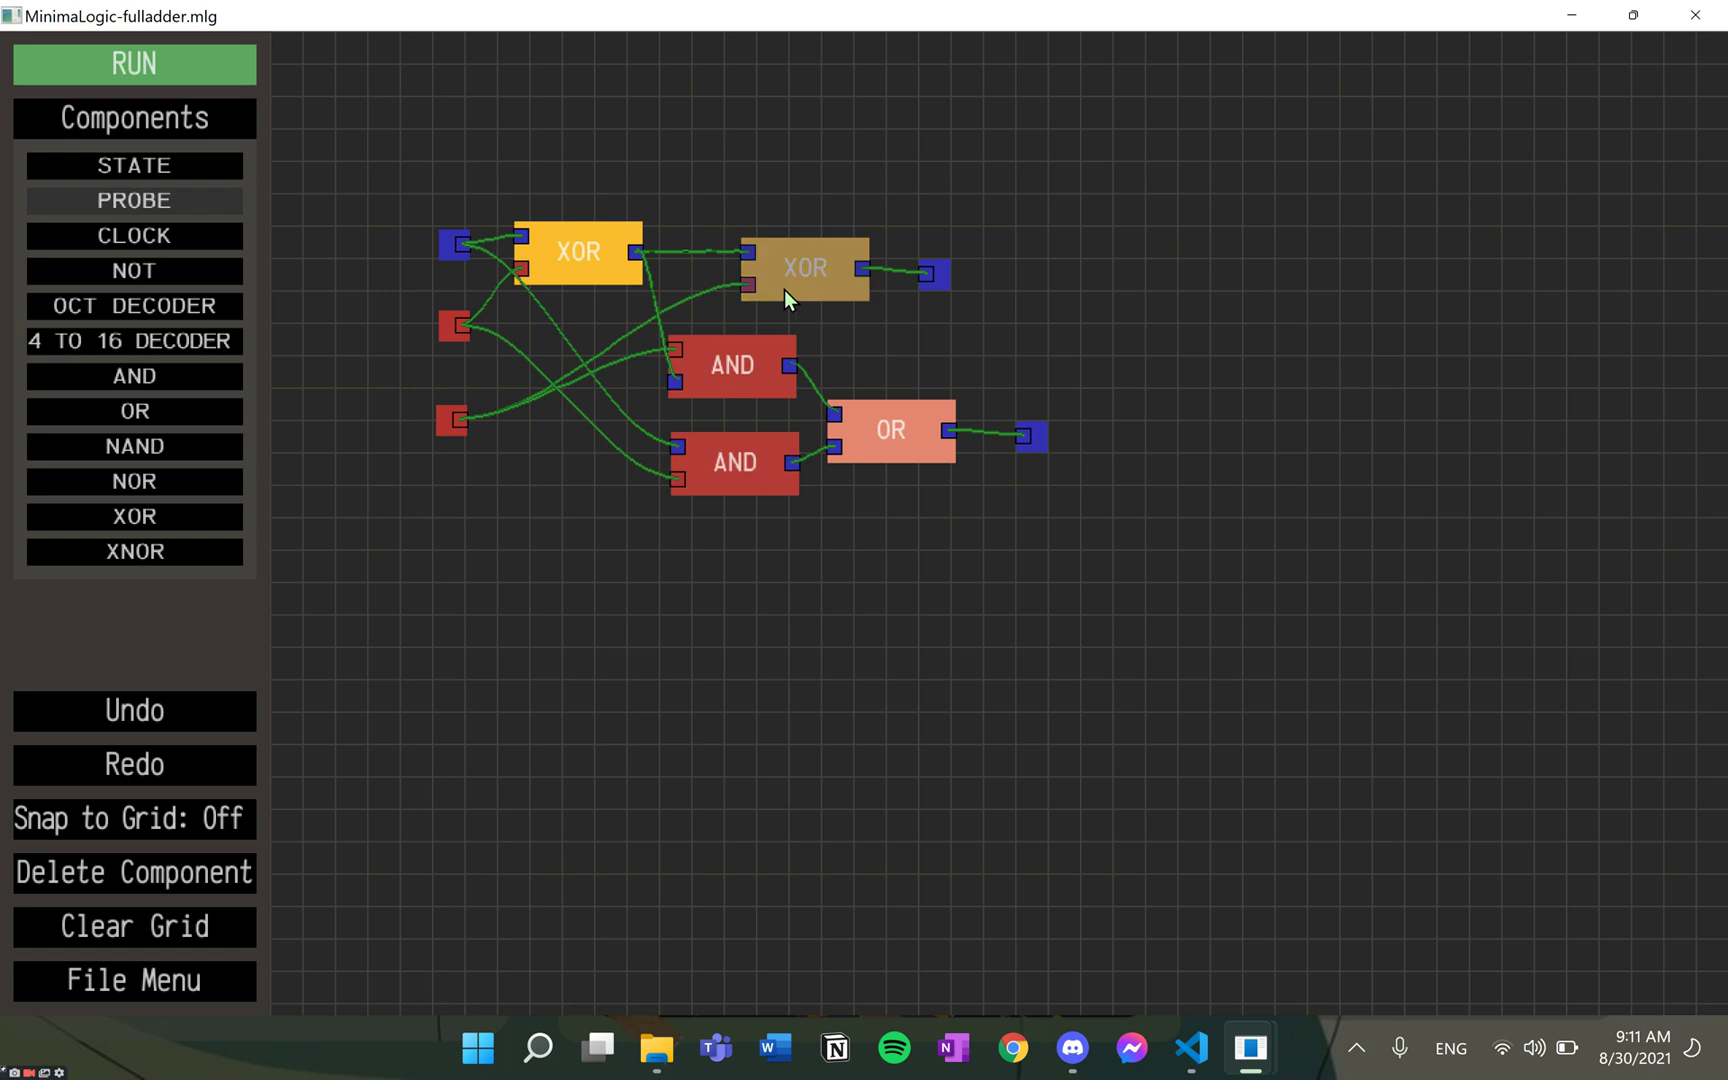
Step: Simulate the full adder with several on/off combinations of its three State inputs, ending with all on, and stop the simulation
click(165, 77)
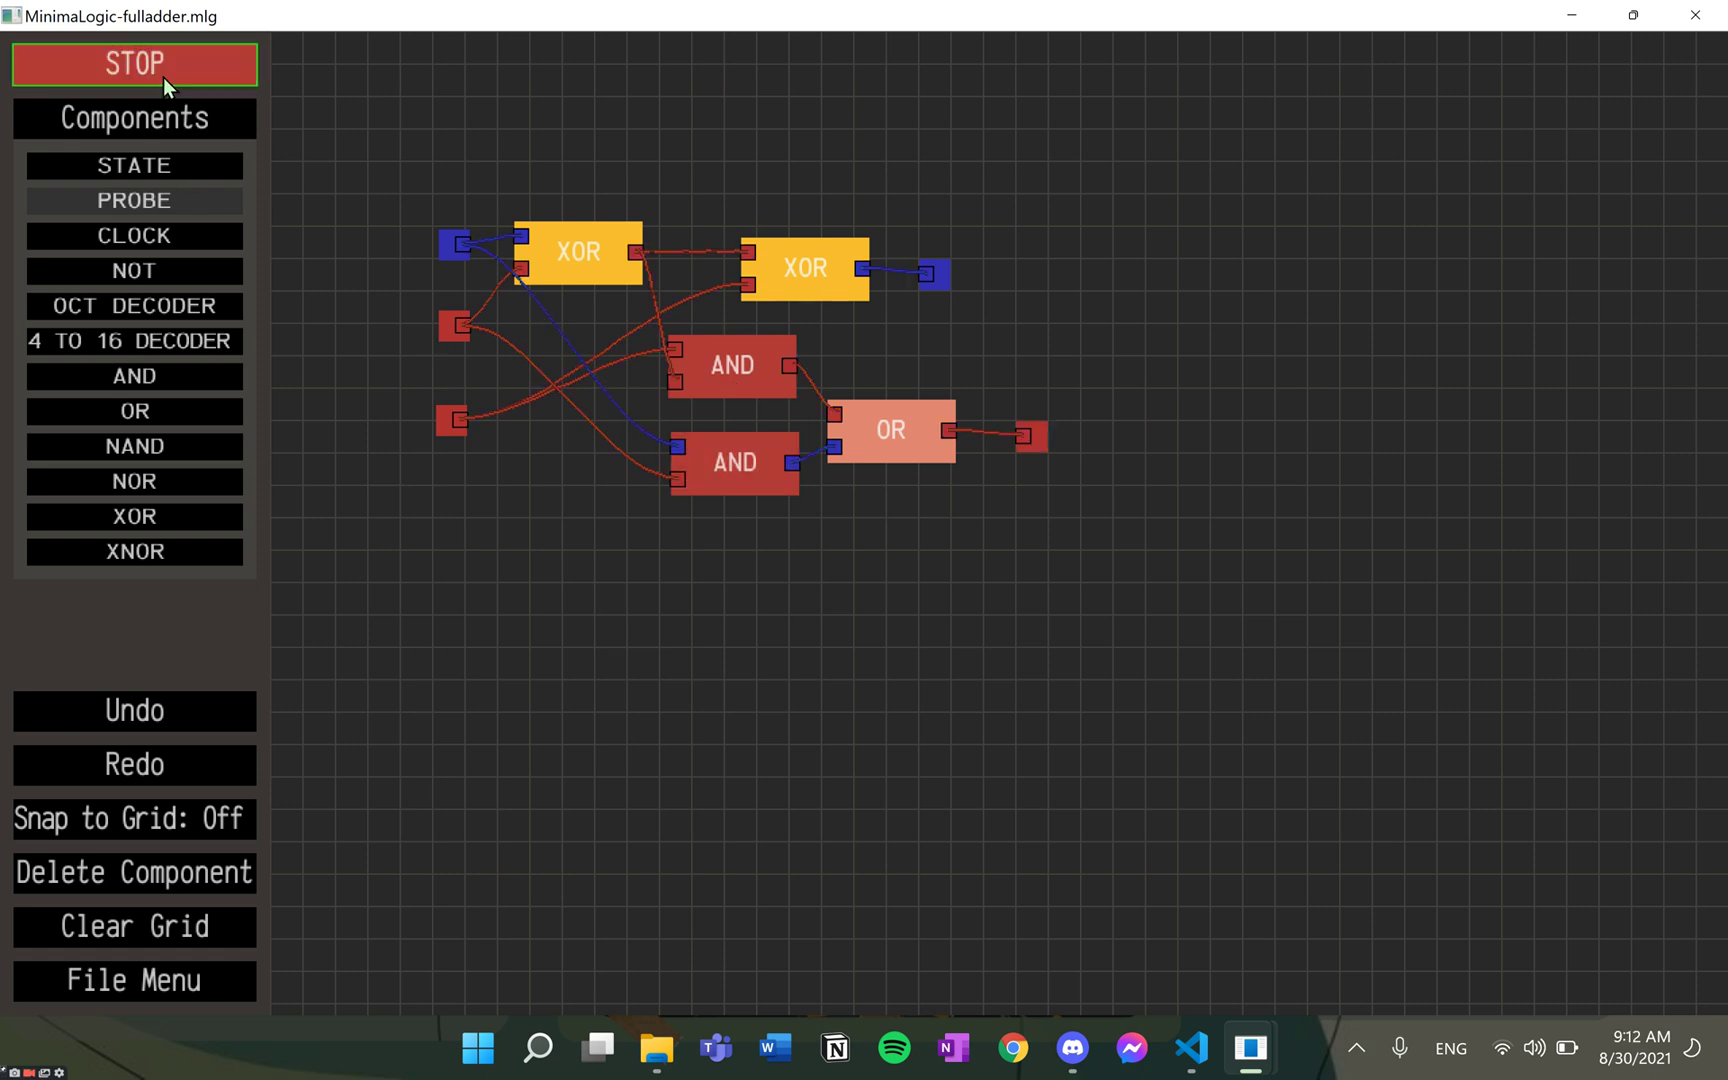
click(452, 324)
click(446, 419)
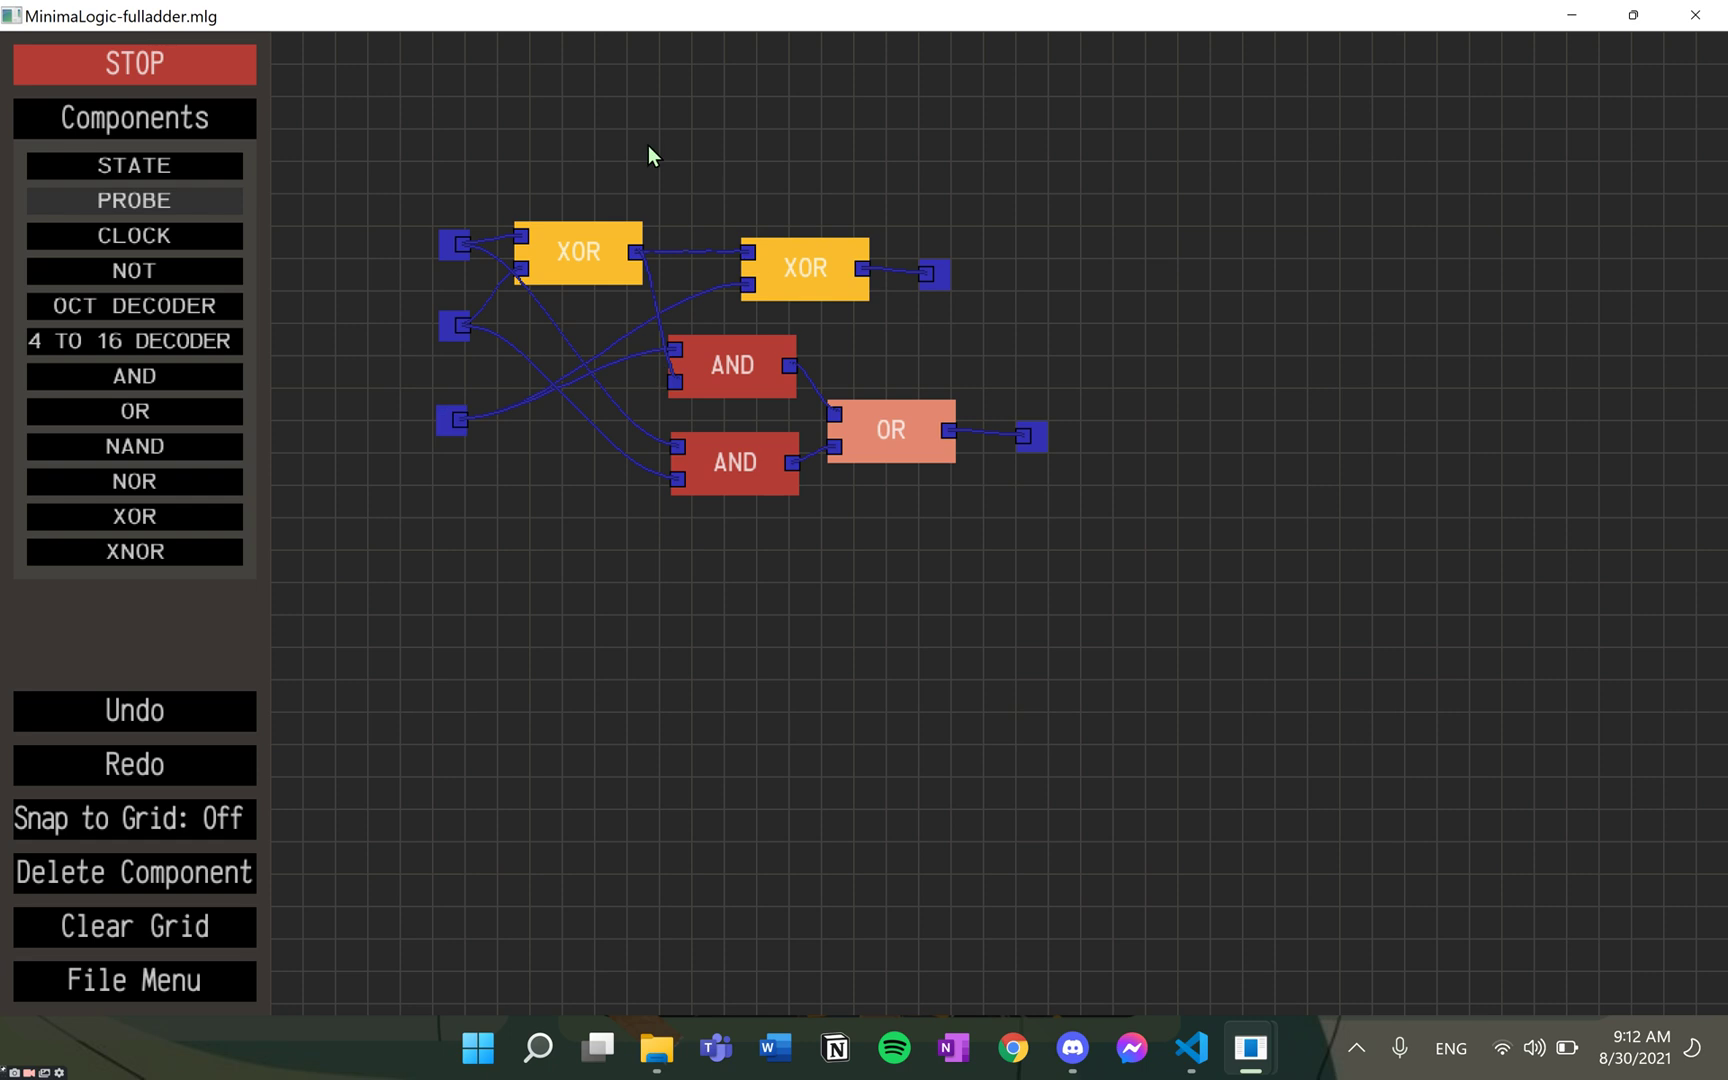
click(454, 325)
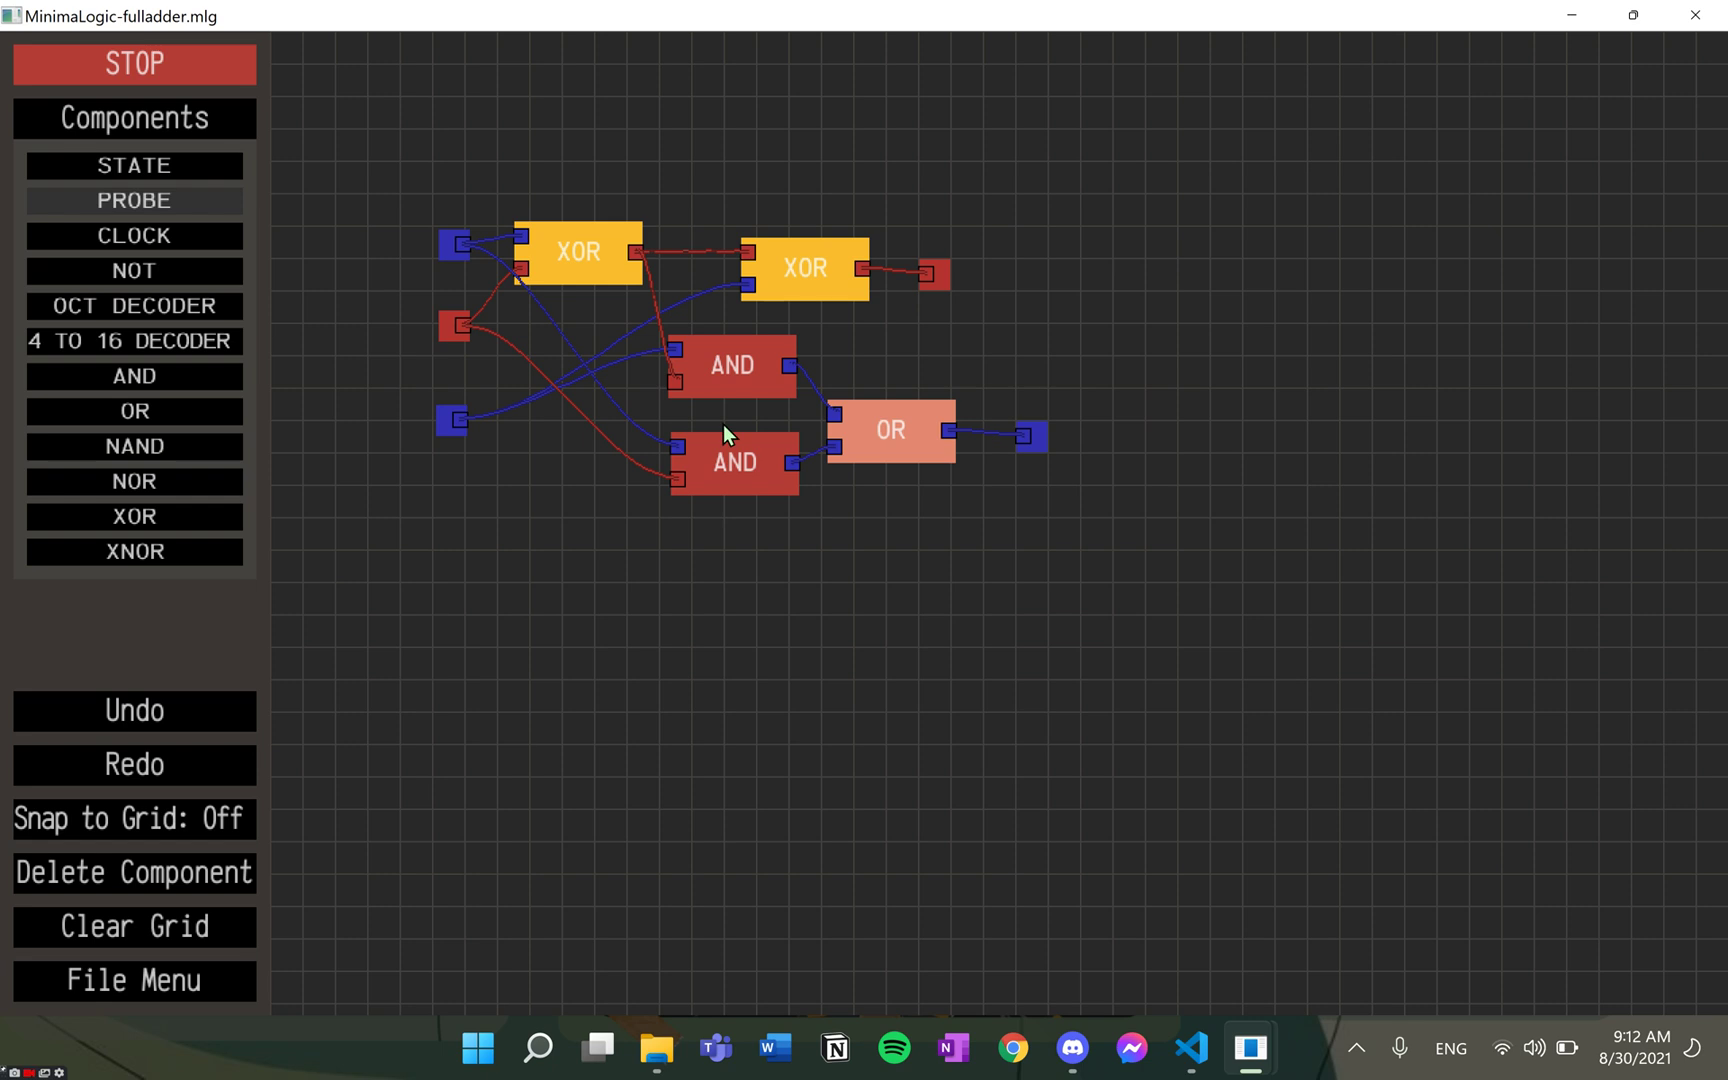
click(449, 425)
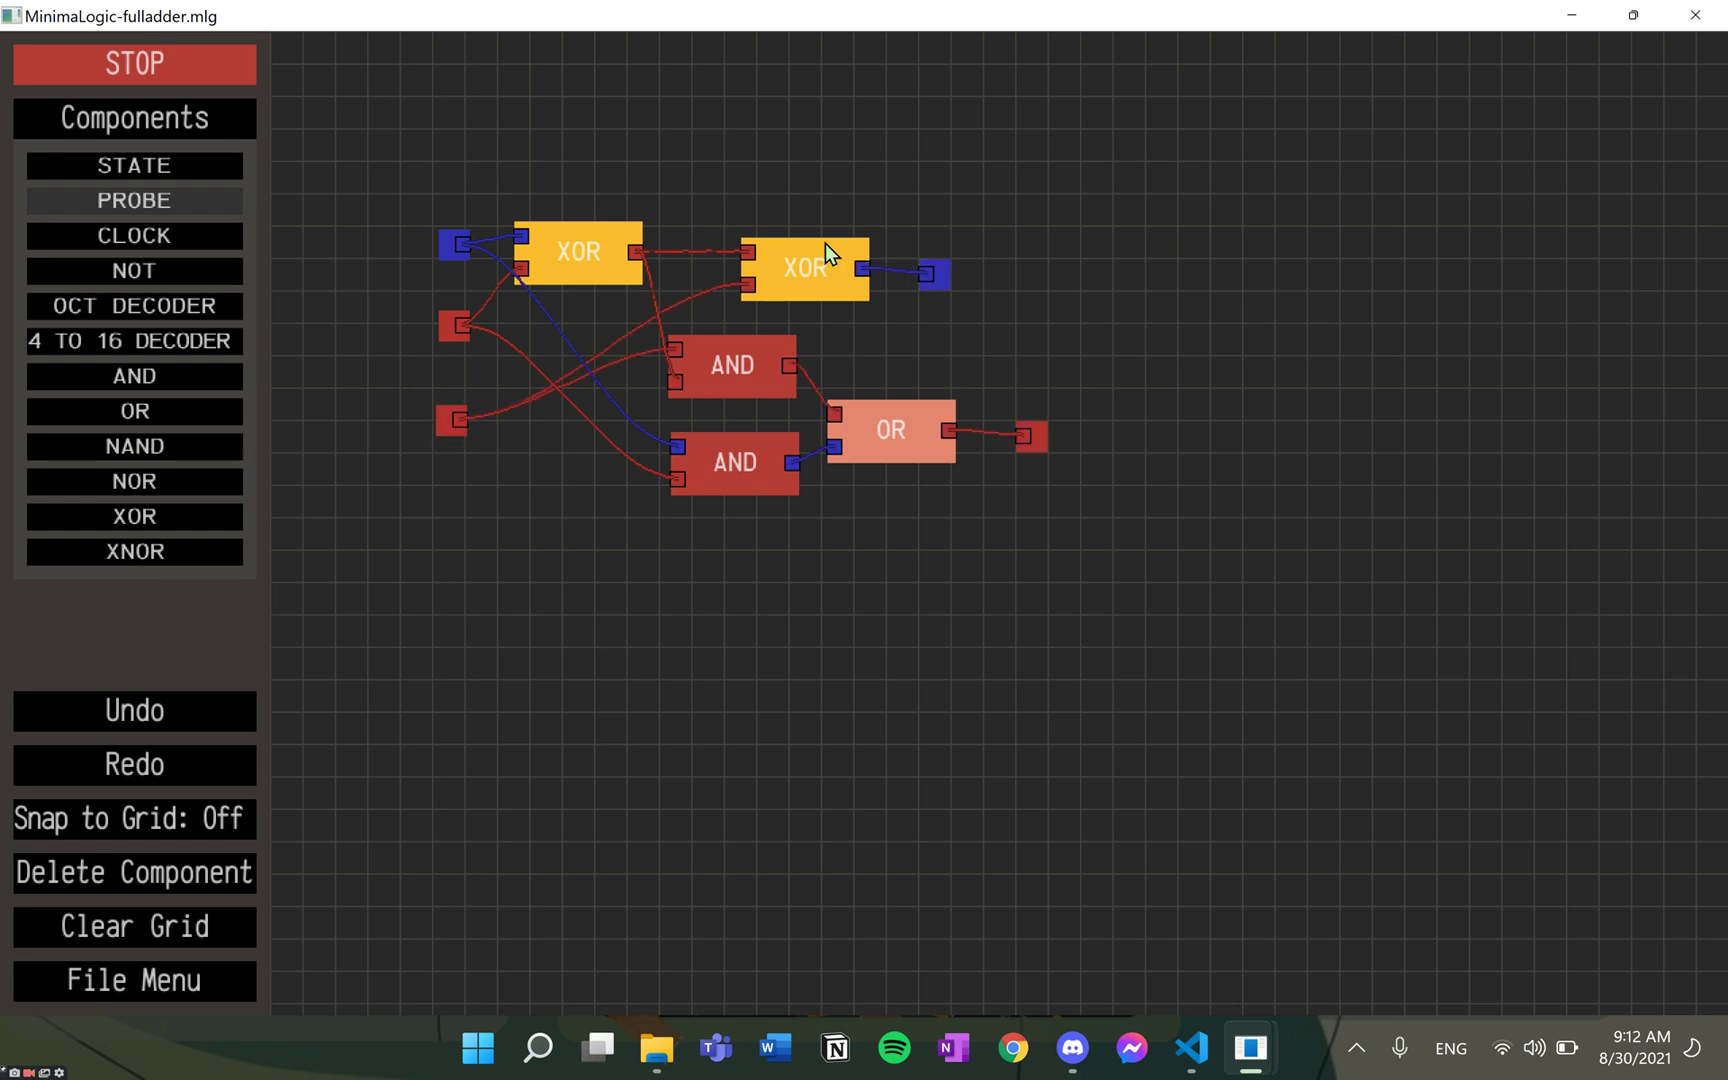
click(455, 245)
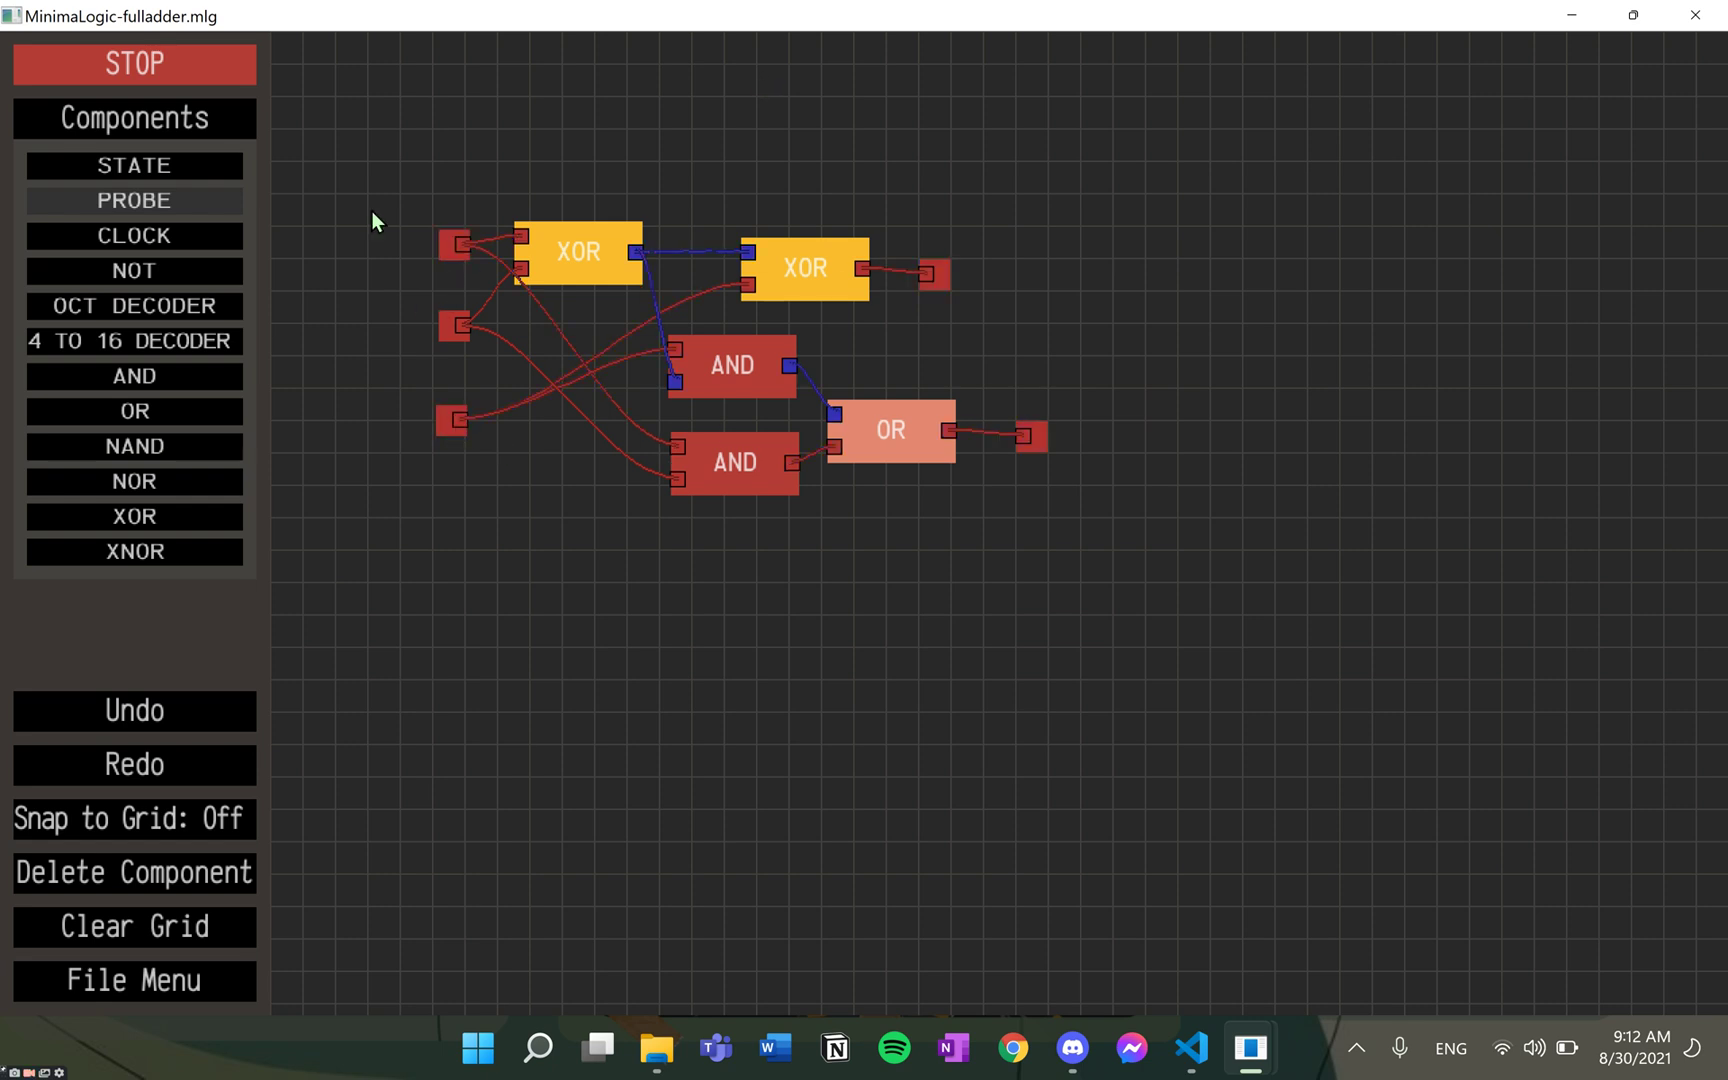
click(212, 68)
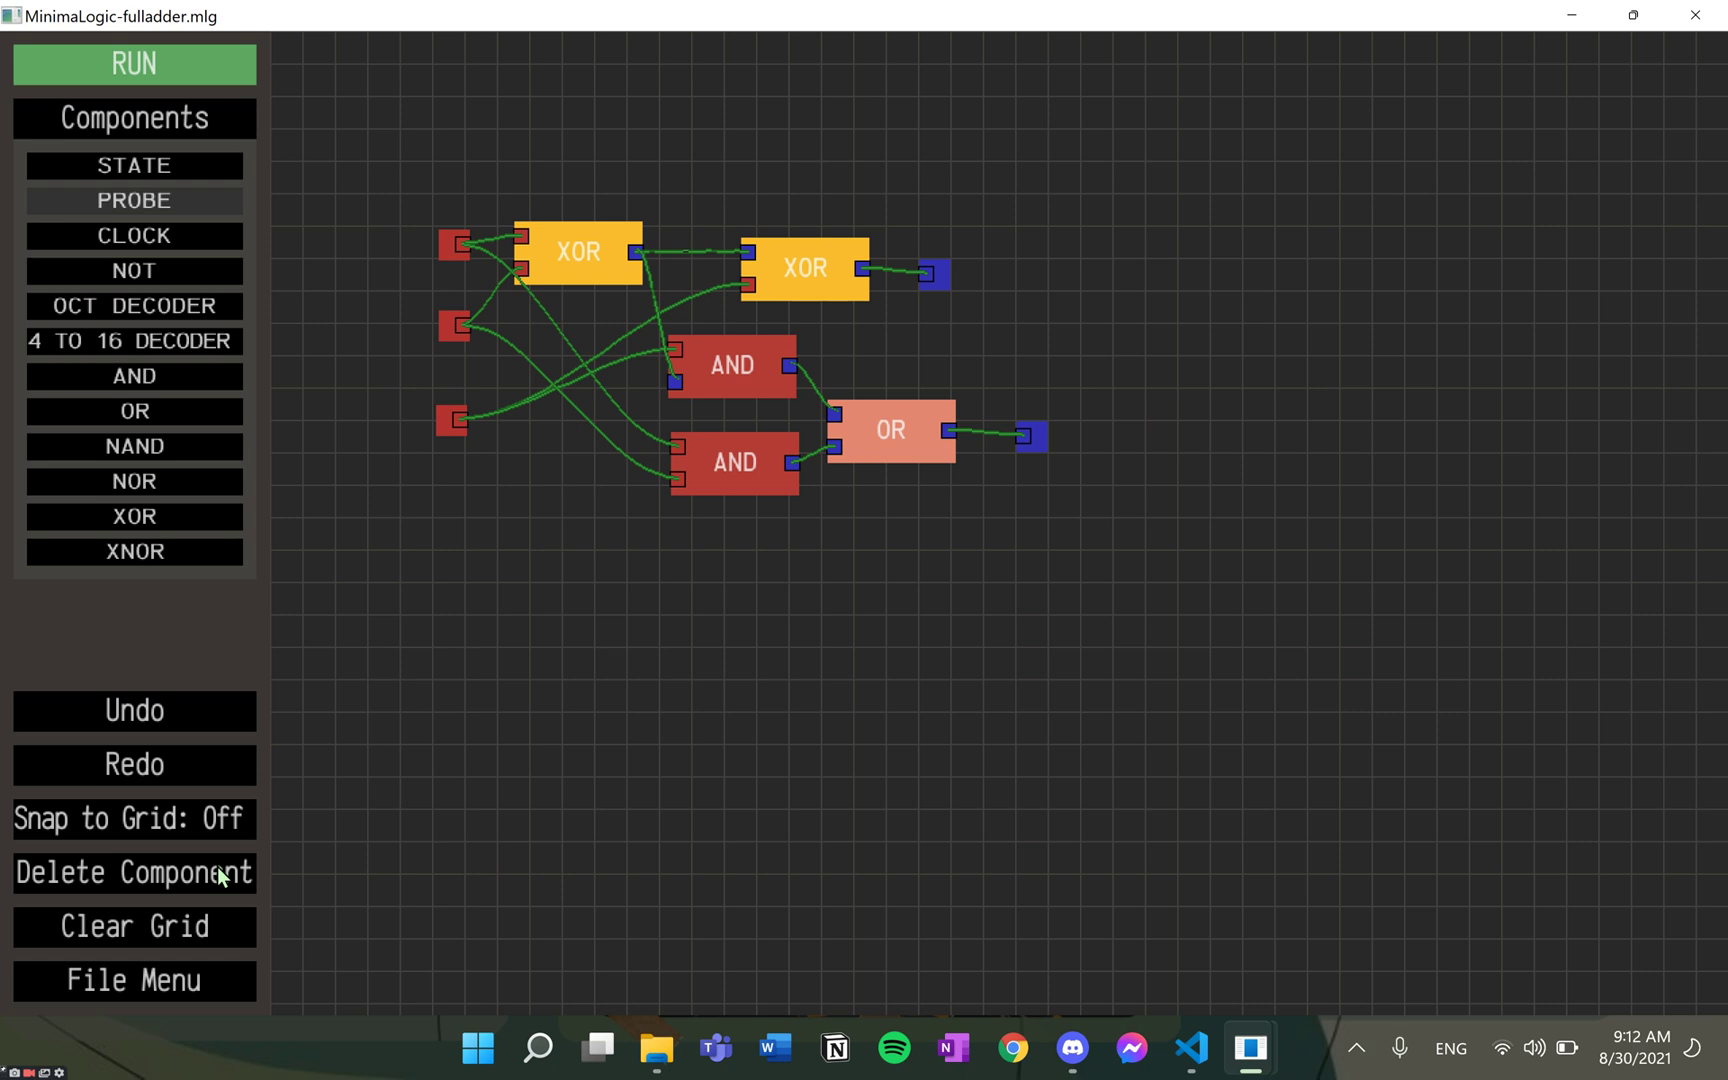
Step: Open the project file jkflipflop.mlg from the Documents folder
click(180, 981)
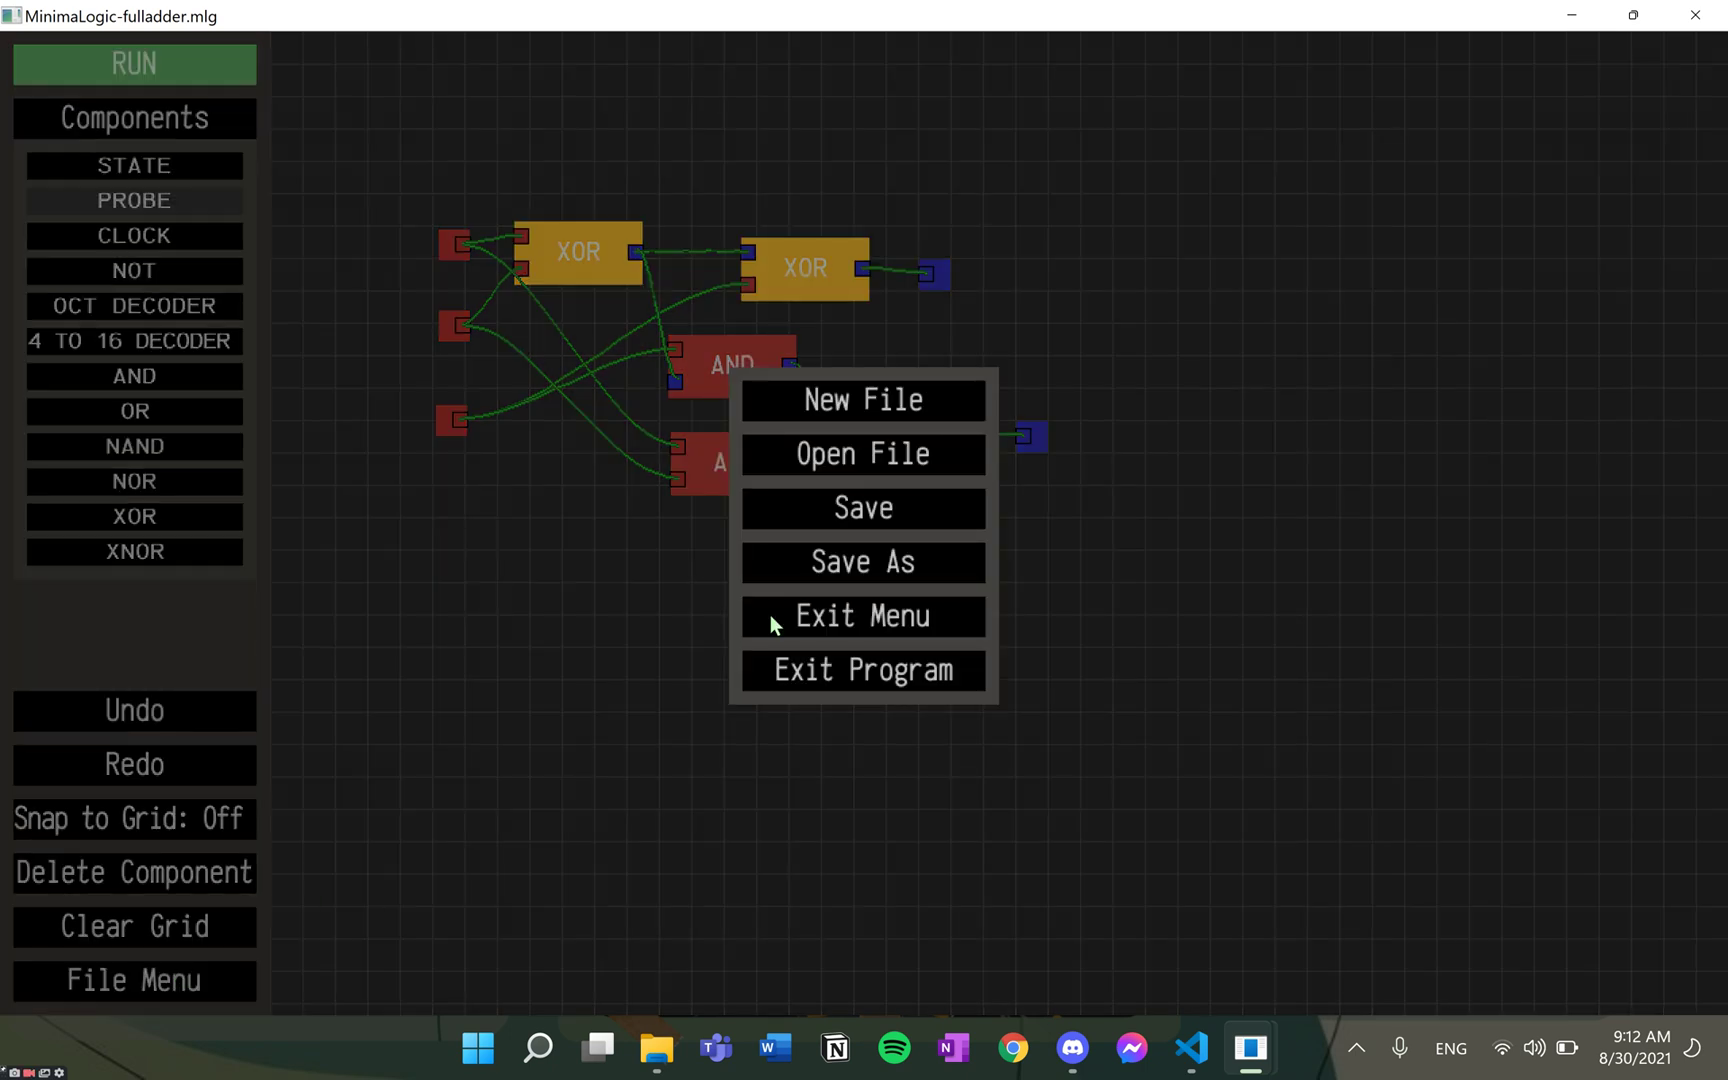
click(894, 454)
scroll(389, 357, down, 3)
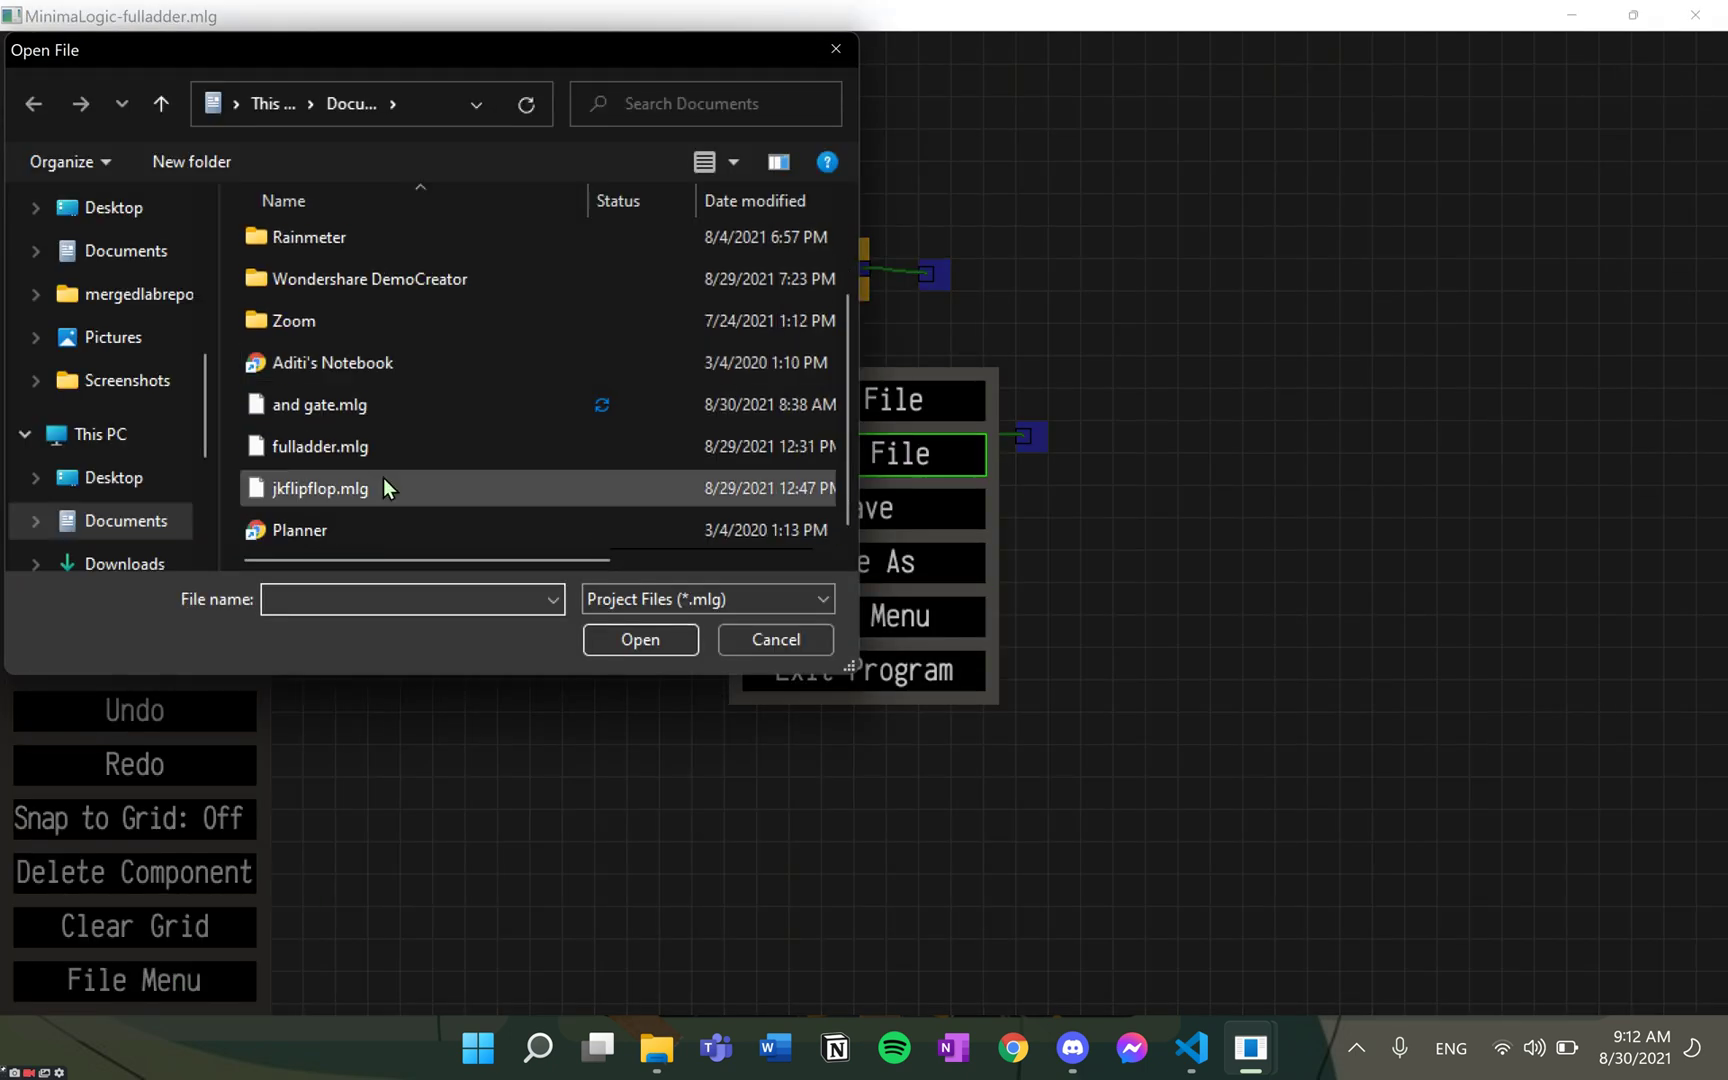
double_click(384, 487)
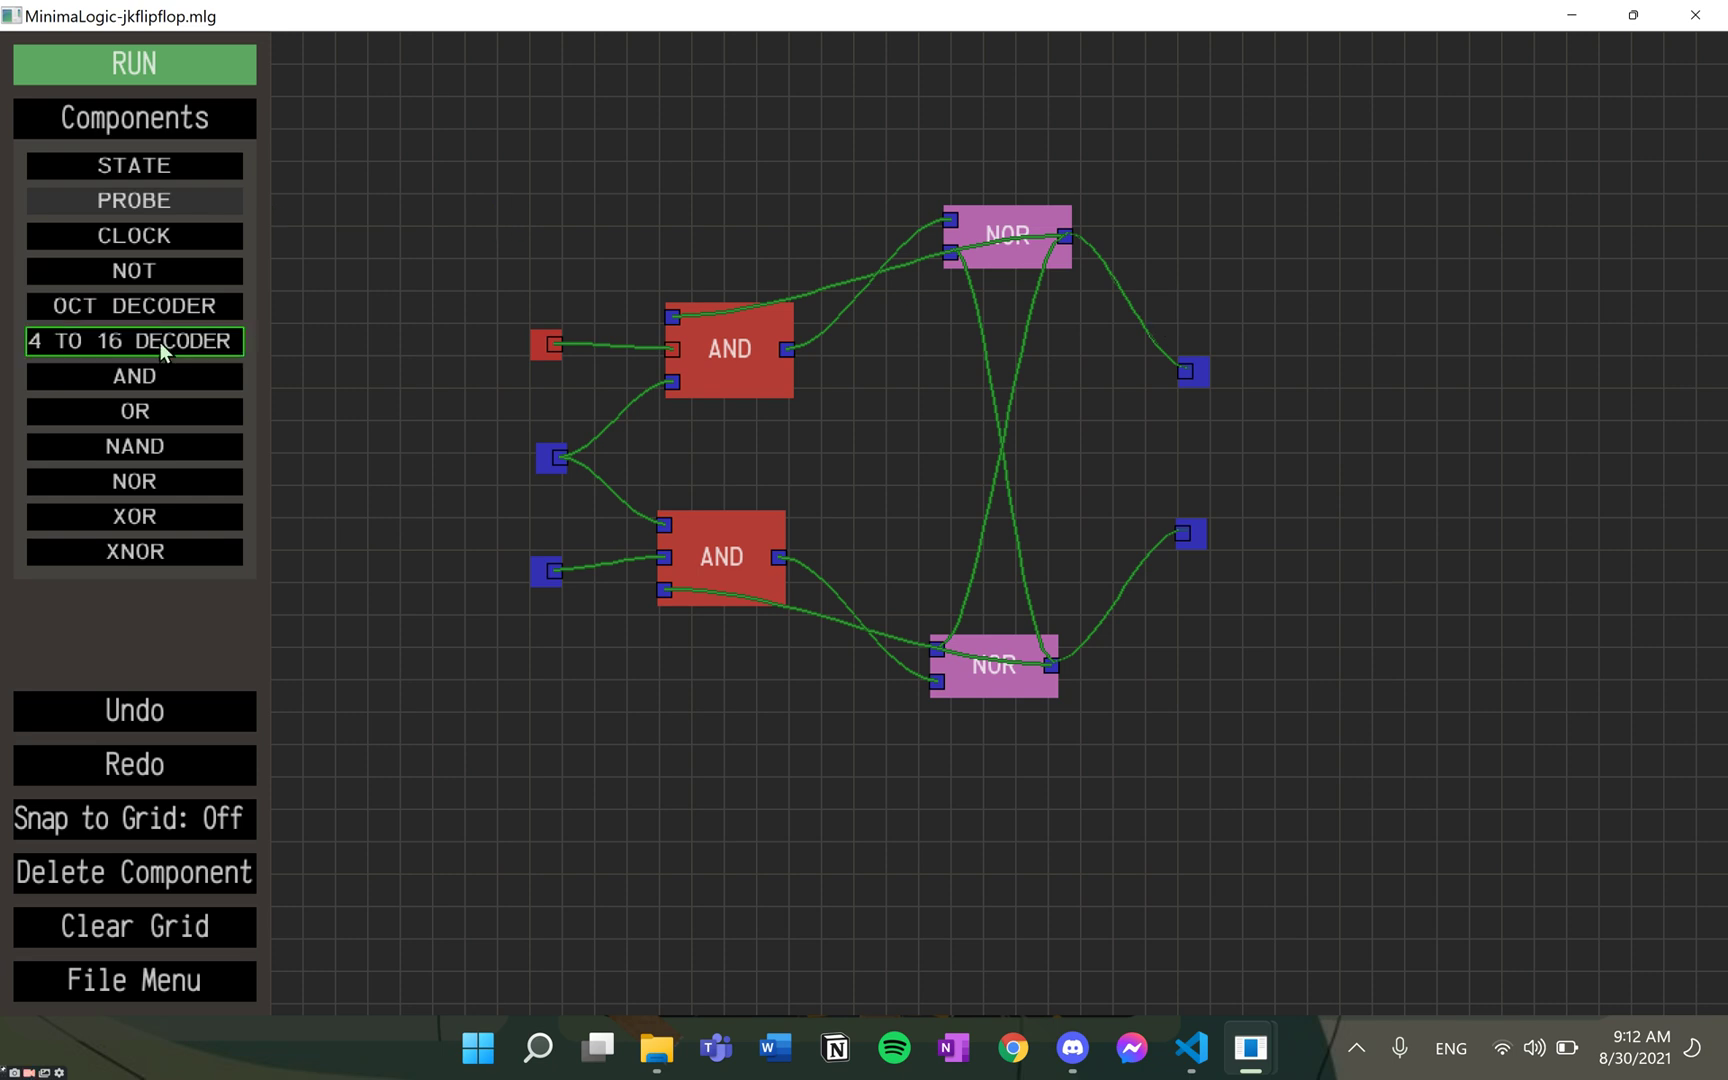
Step: Simulate the JK flip-flop, switching the upper State input off, the lower one on and the upper one back on, and stop the simulation
click(136, 79)
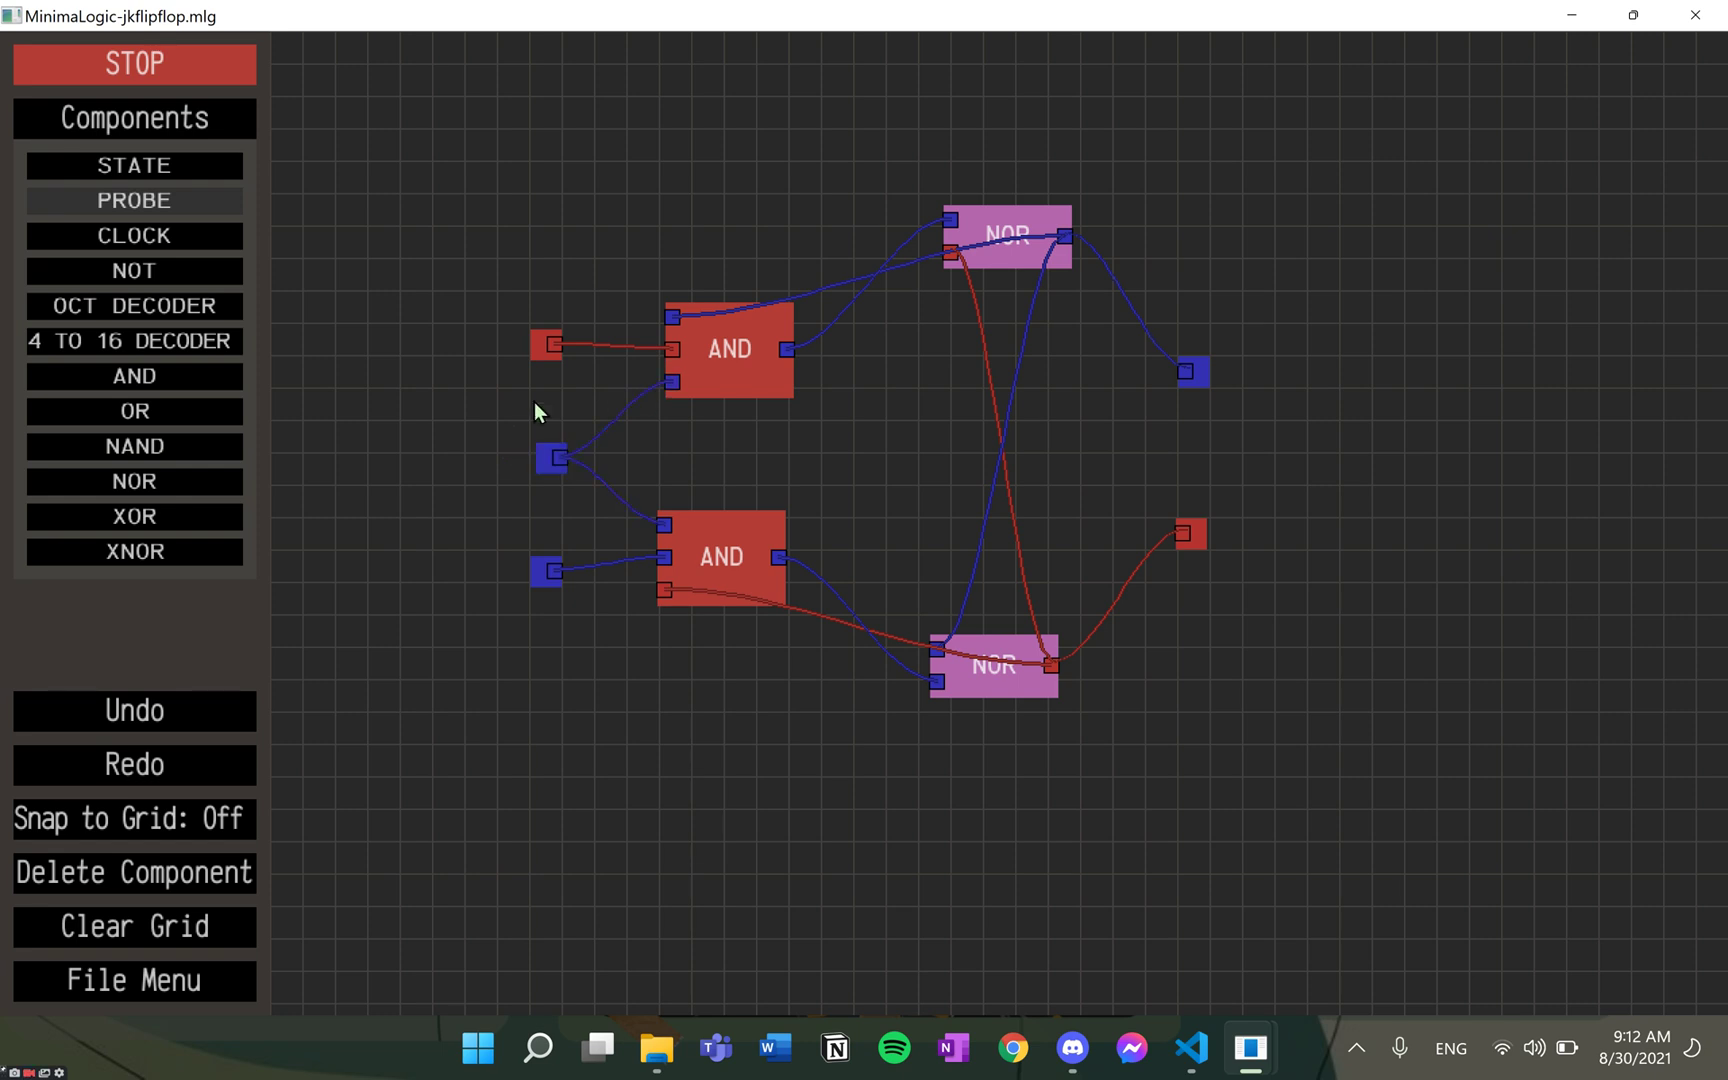
click(540, 354)
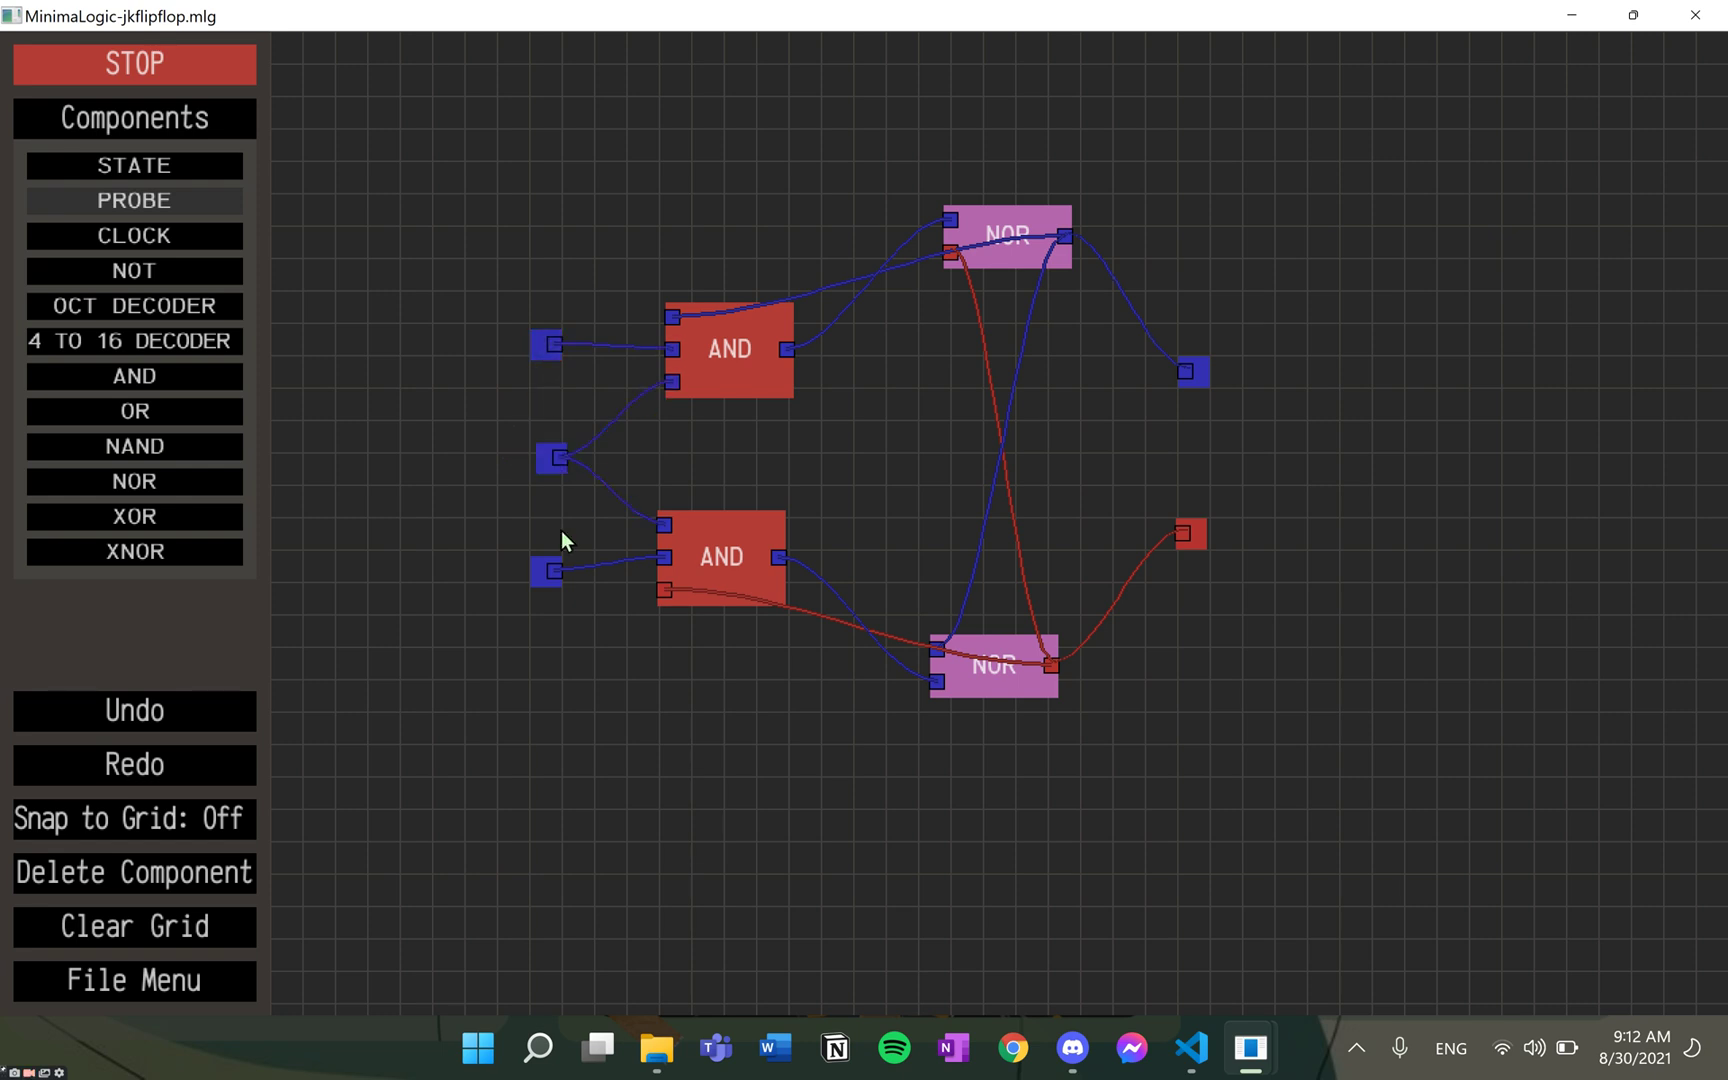
click(536, 578)
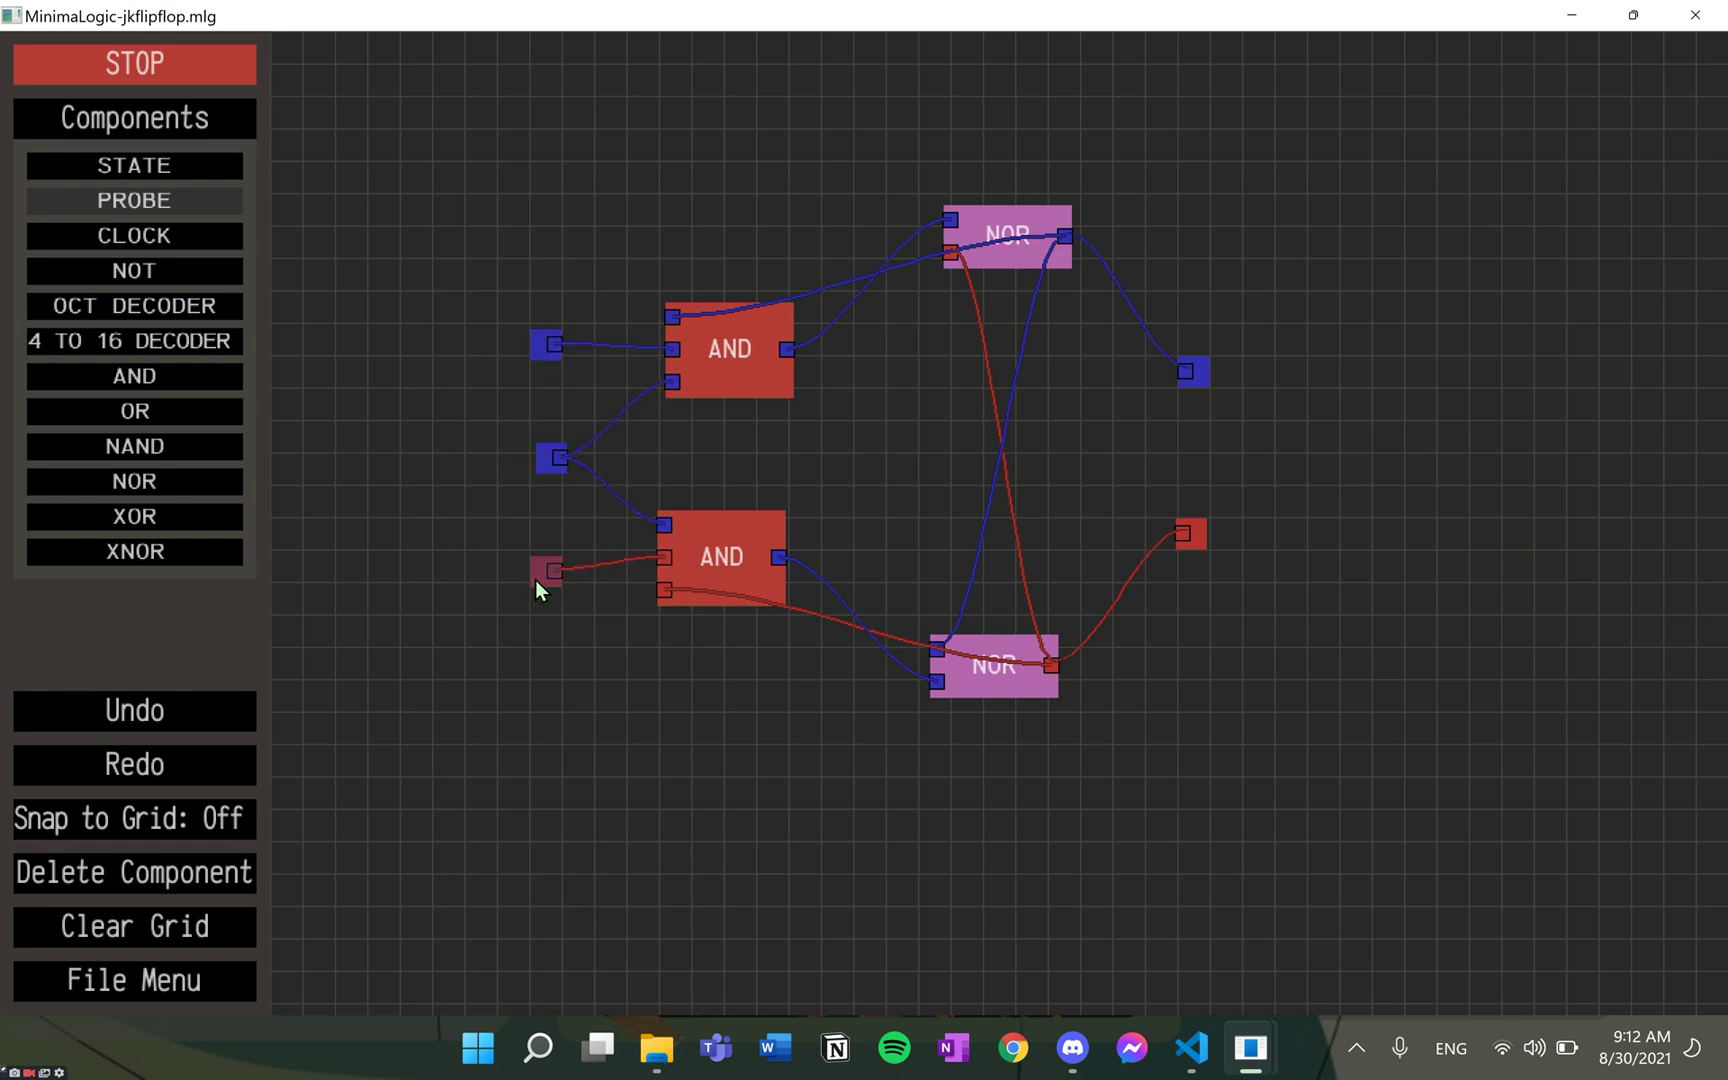
click(542, 357)
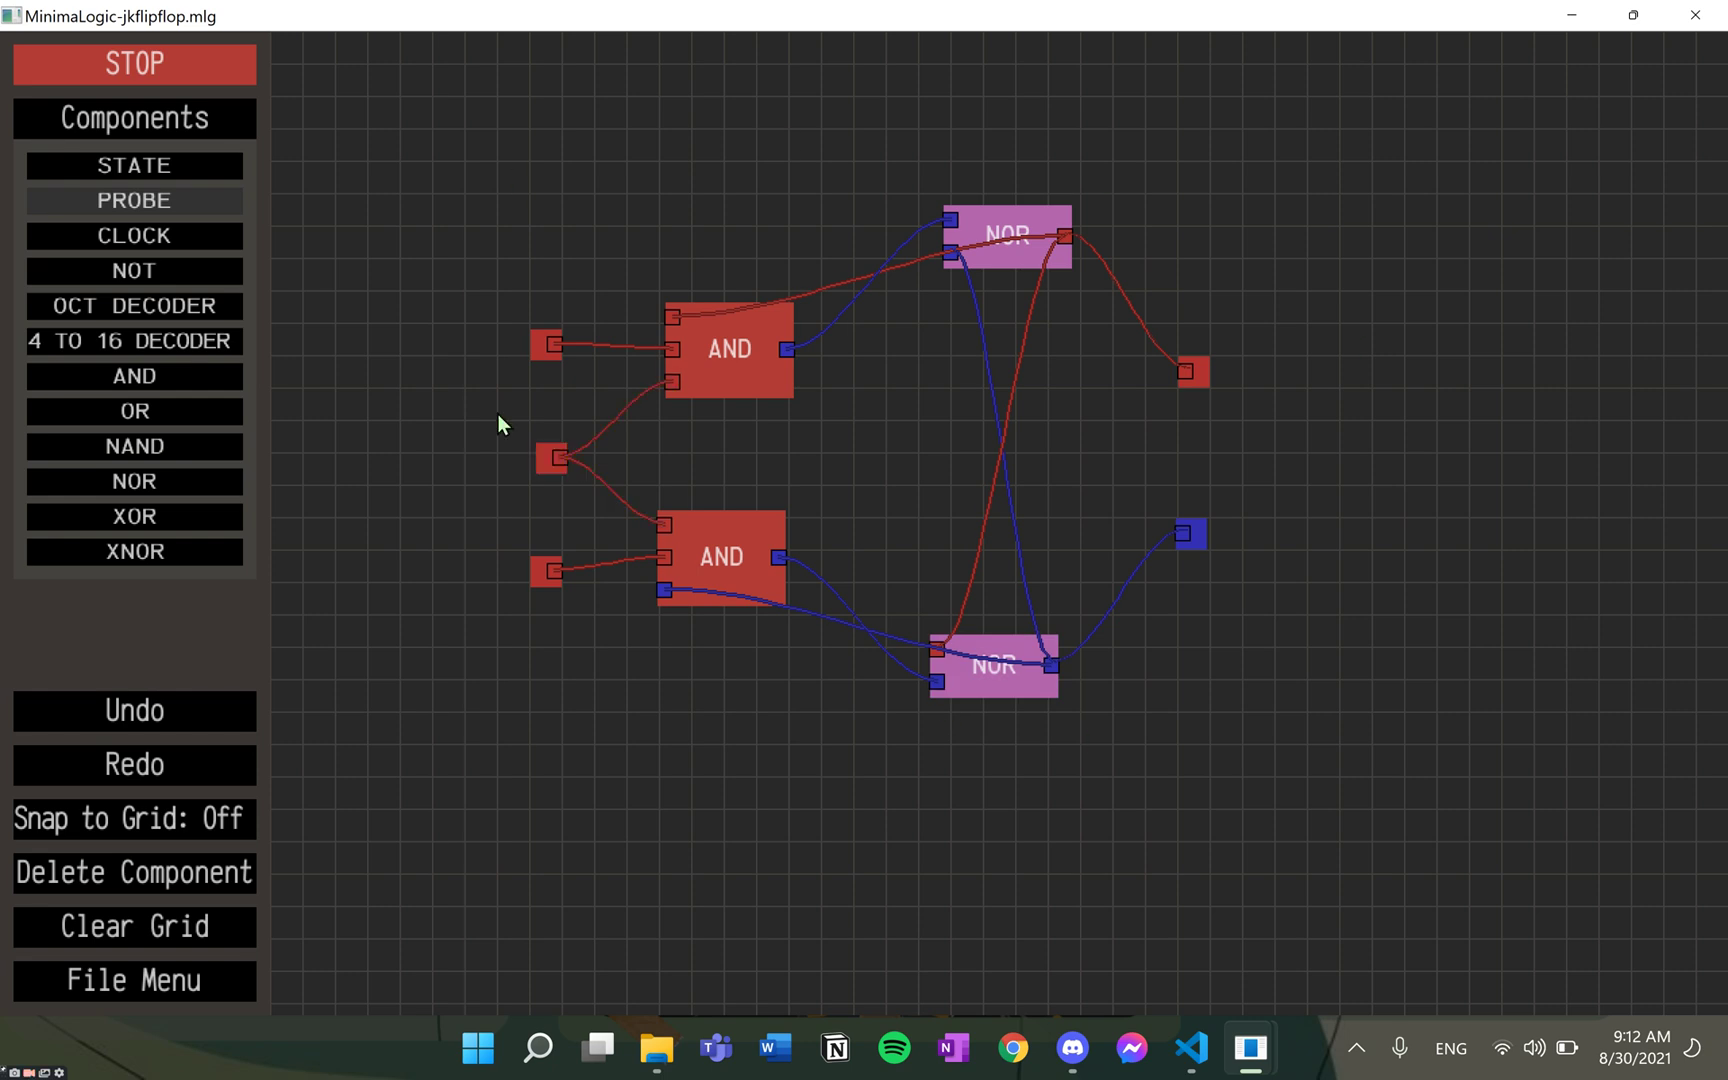
click(133, 83)
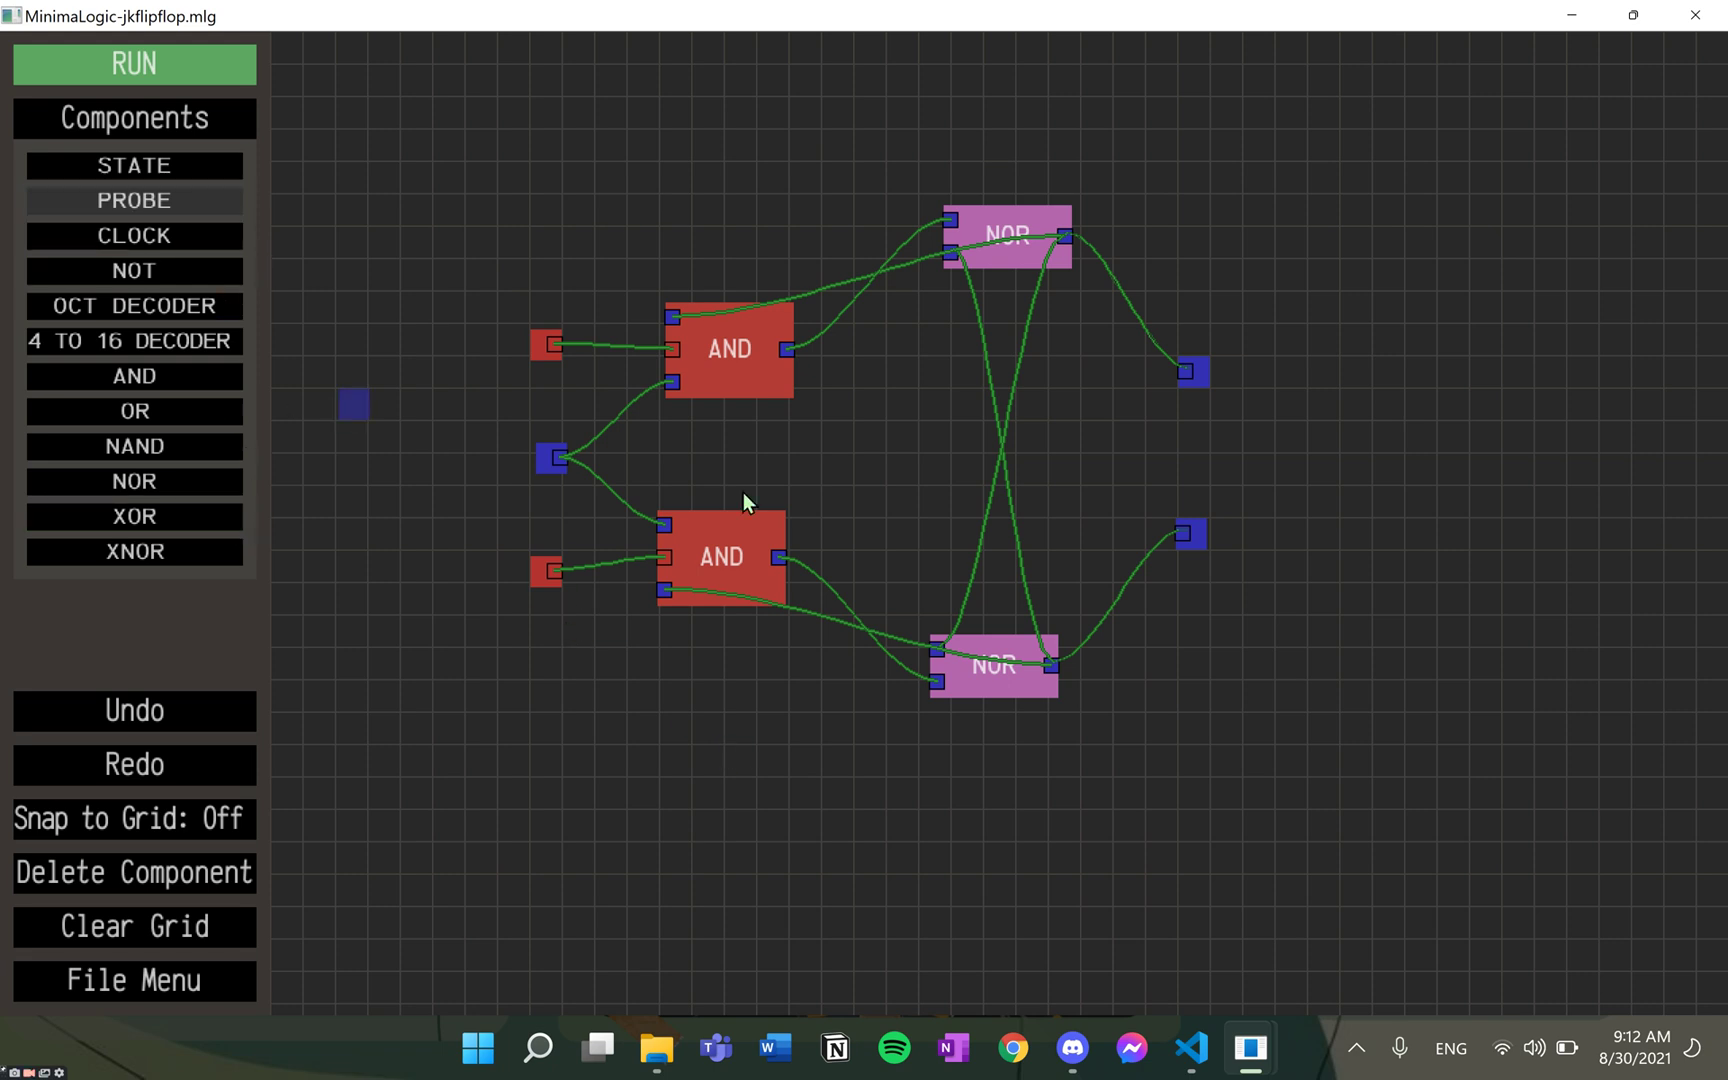
Step: Switch to Visual Studio Code and look through the simulator's open source and header files, from component.c to program.h
click(1189, 1050)
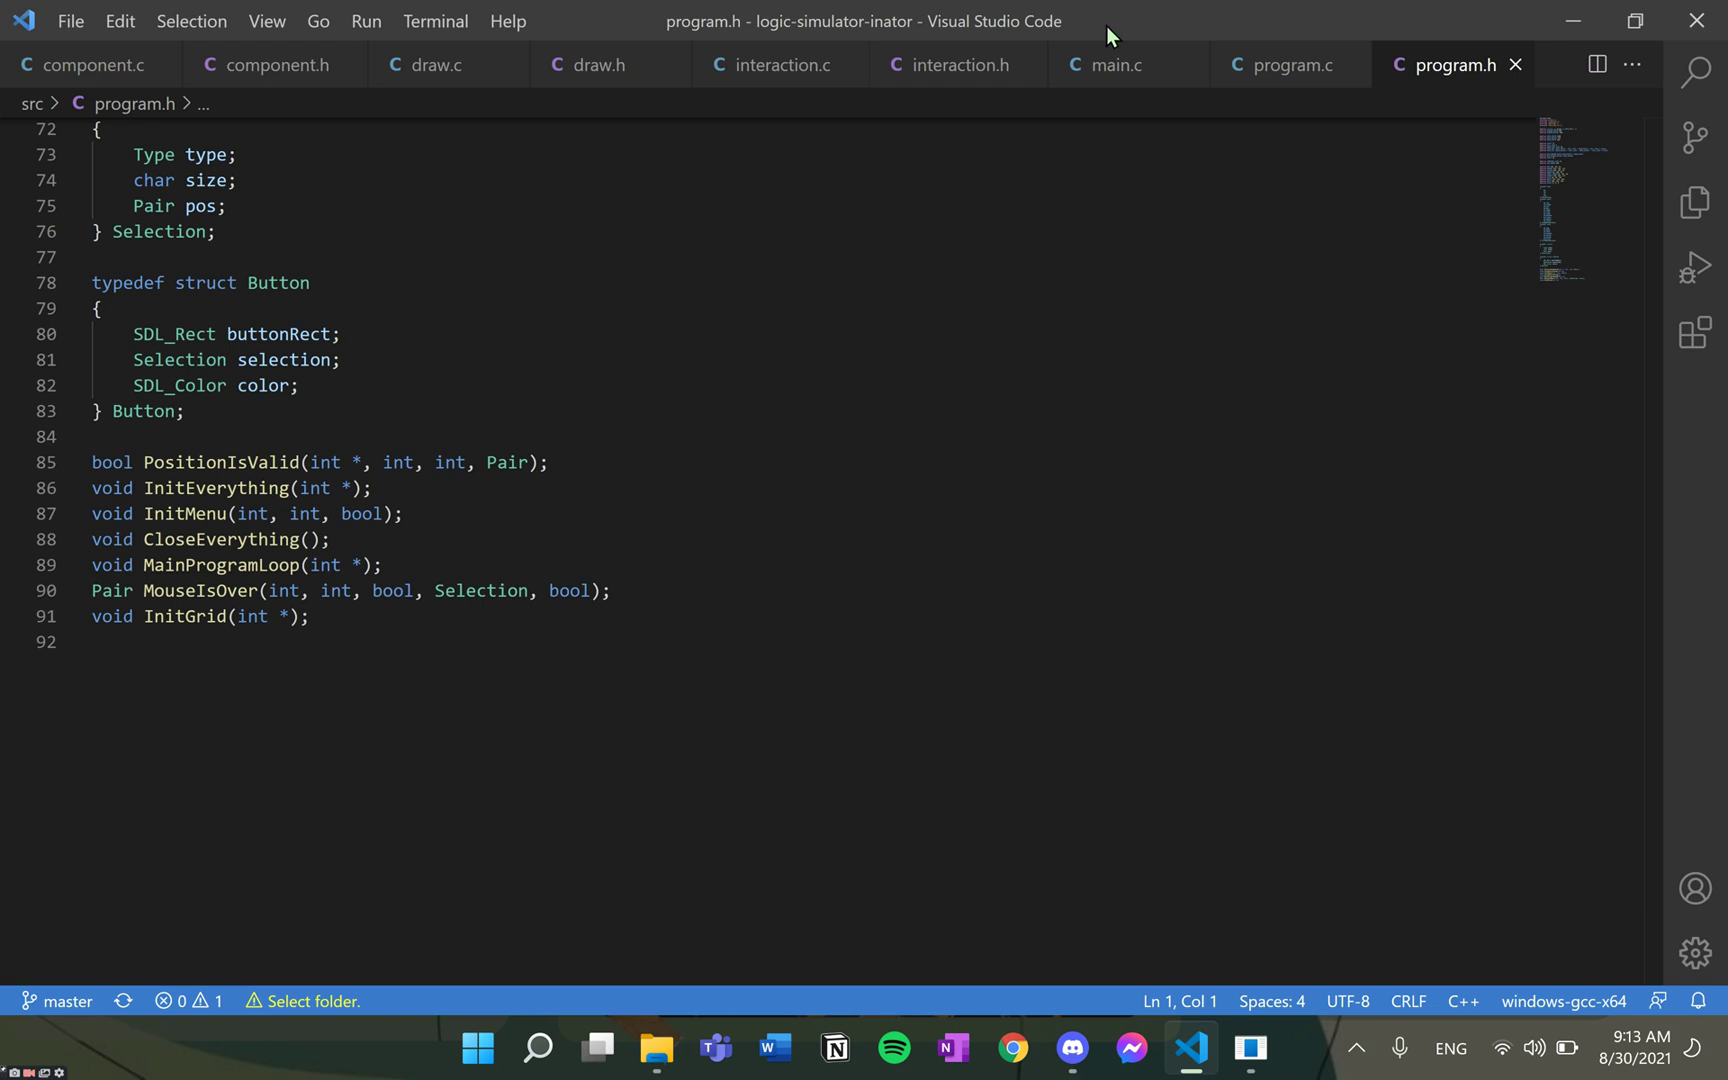
click(105, 71)
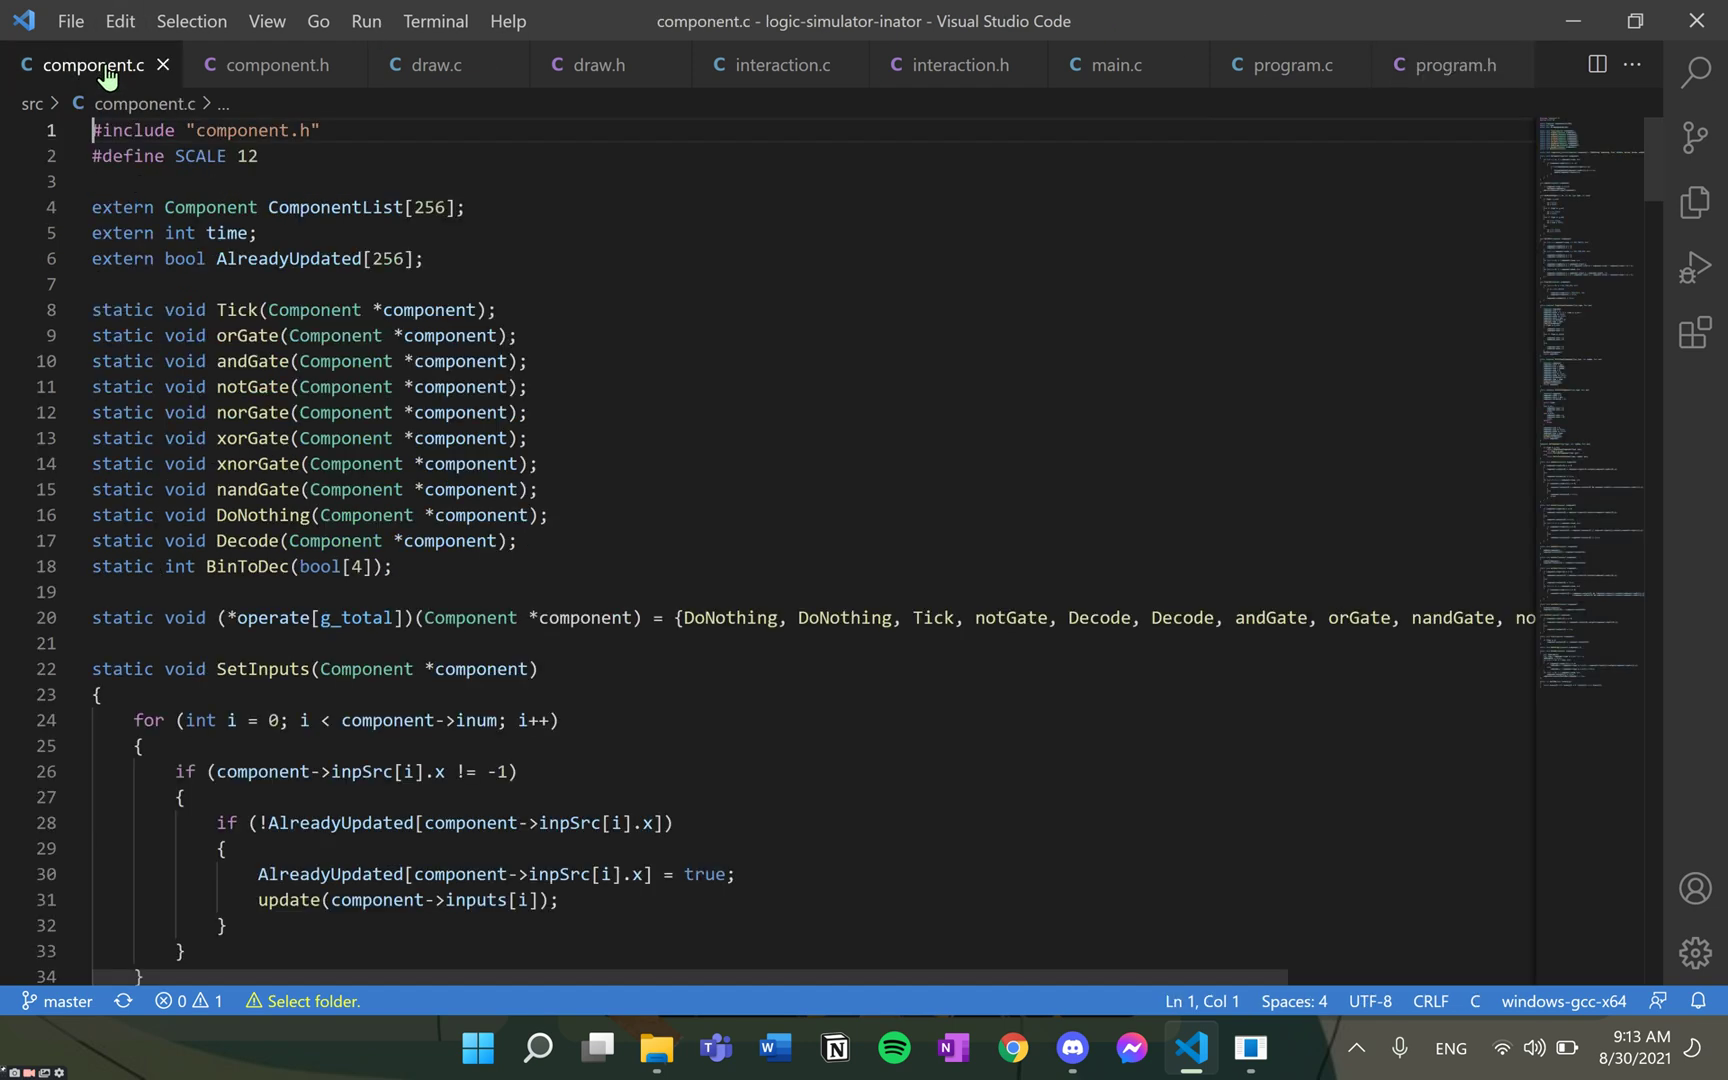
click(252, 68)
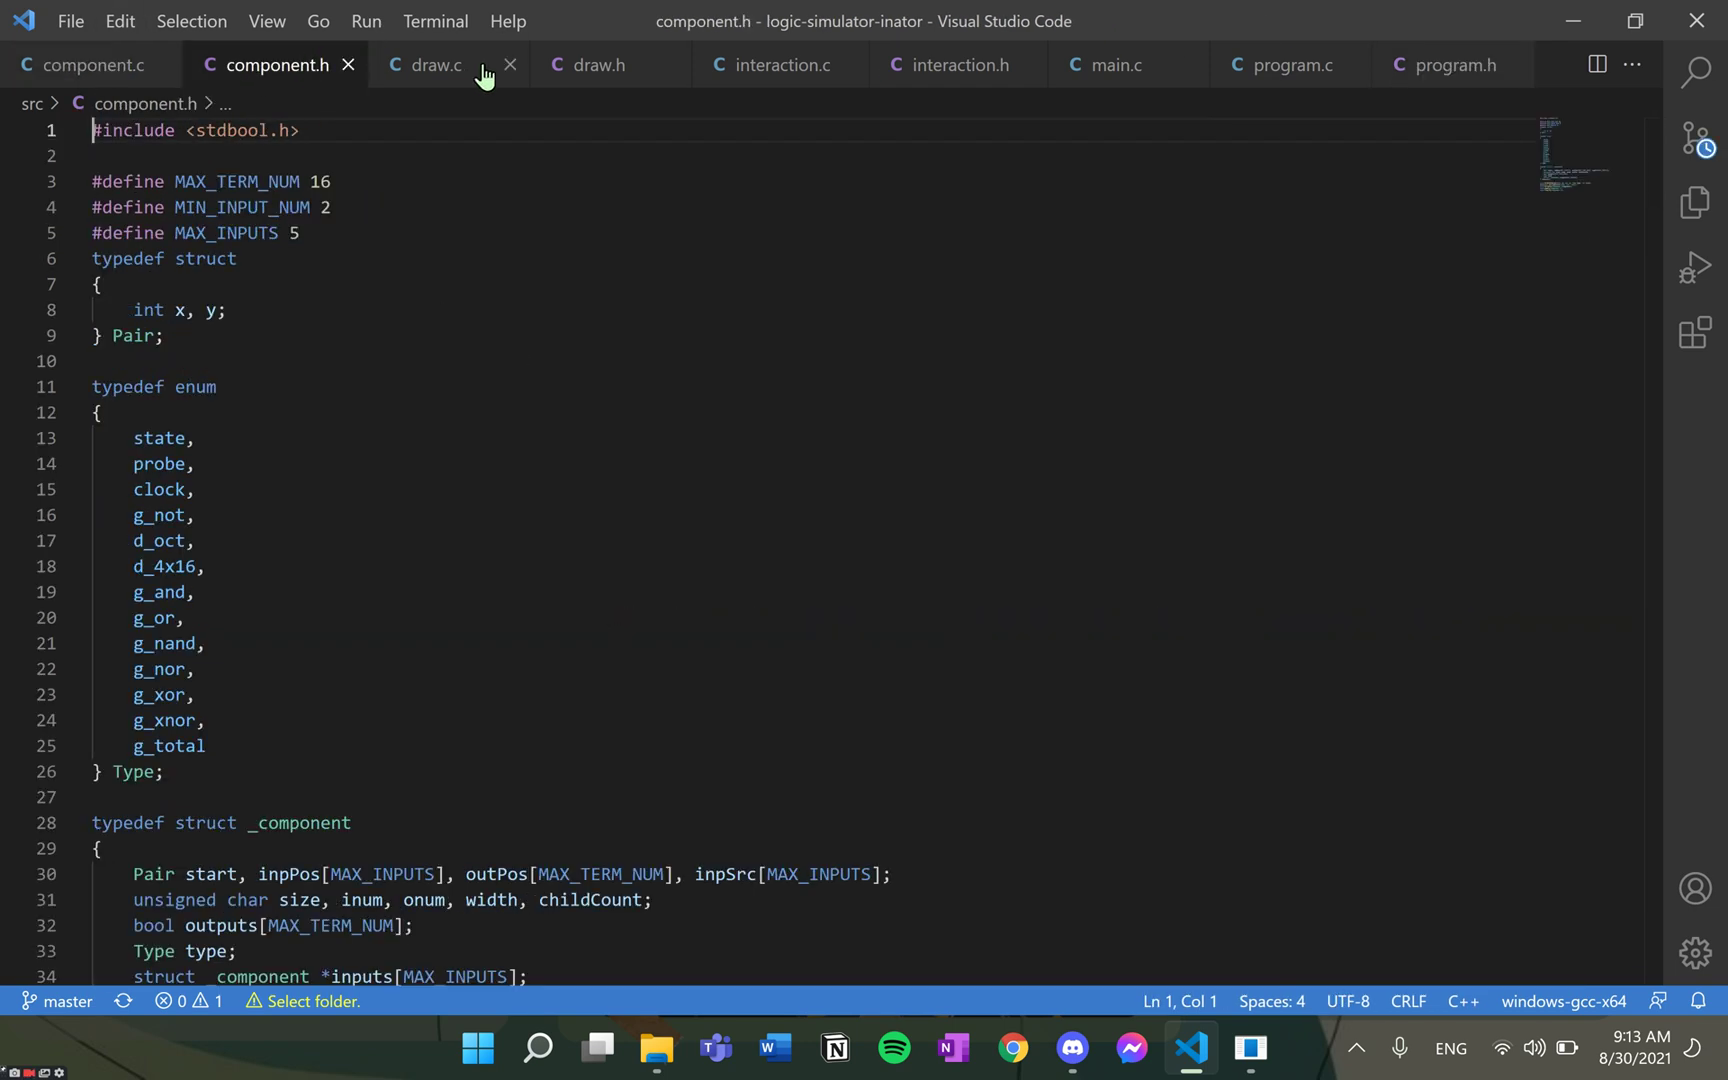
click(482, 76)
click(577, 80)
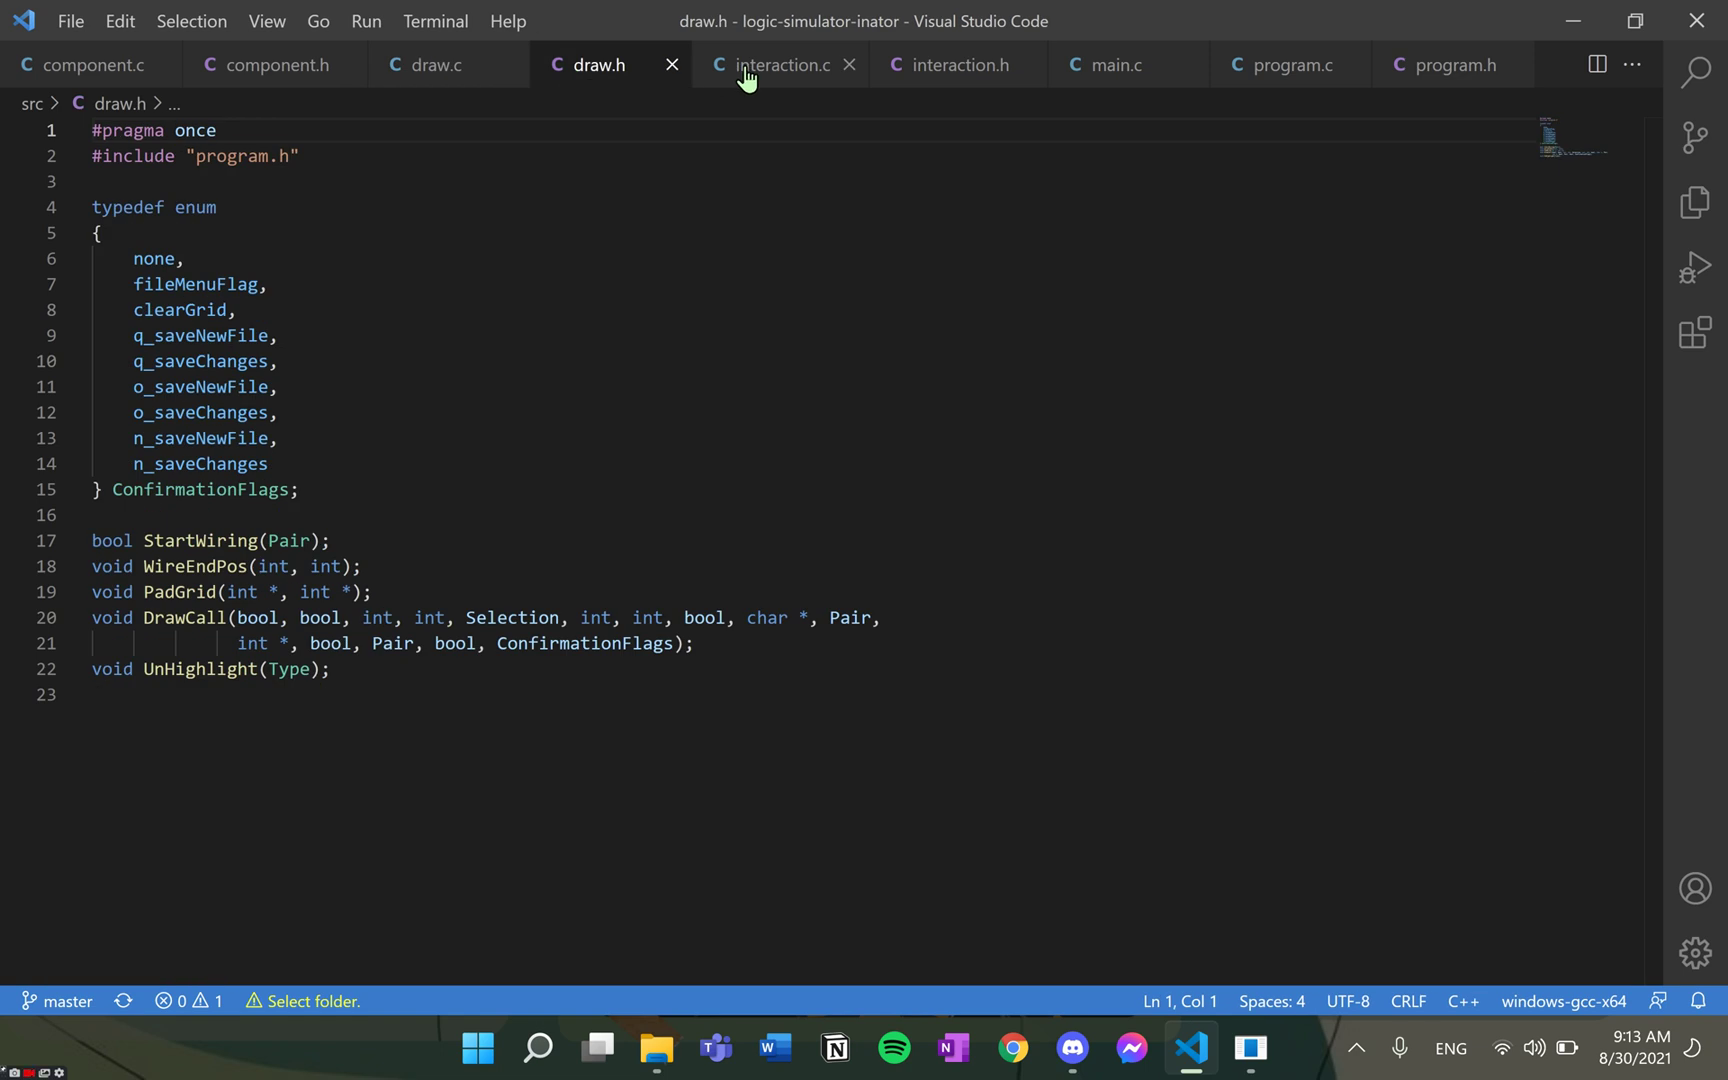
click(746, 79)
click(962, 80)
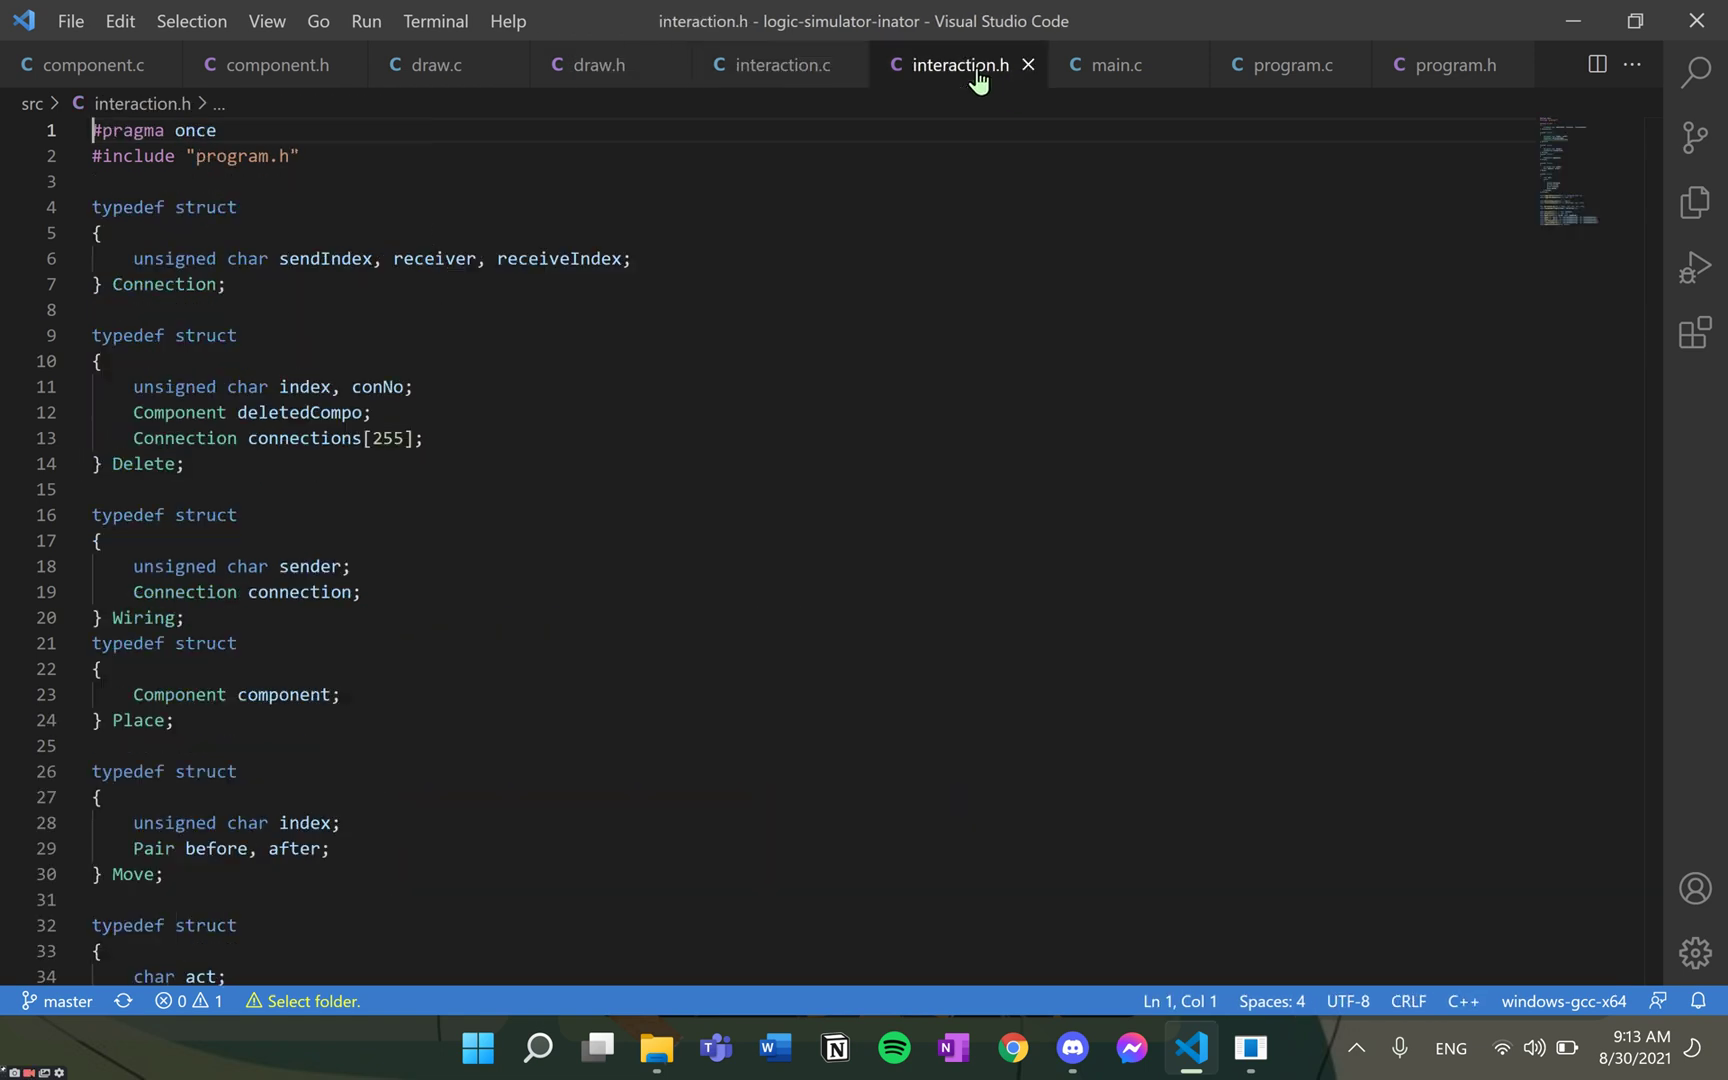
click(1106, 79)
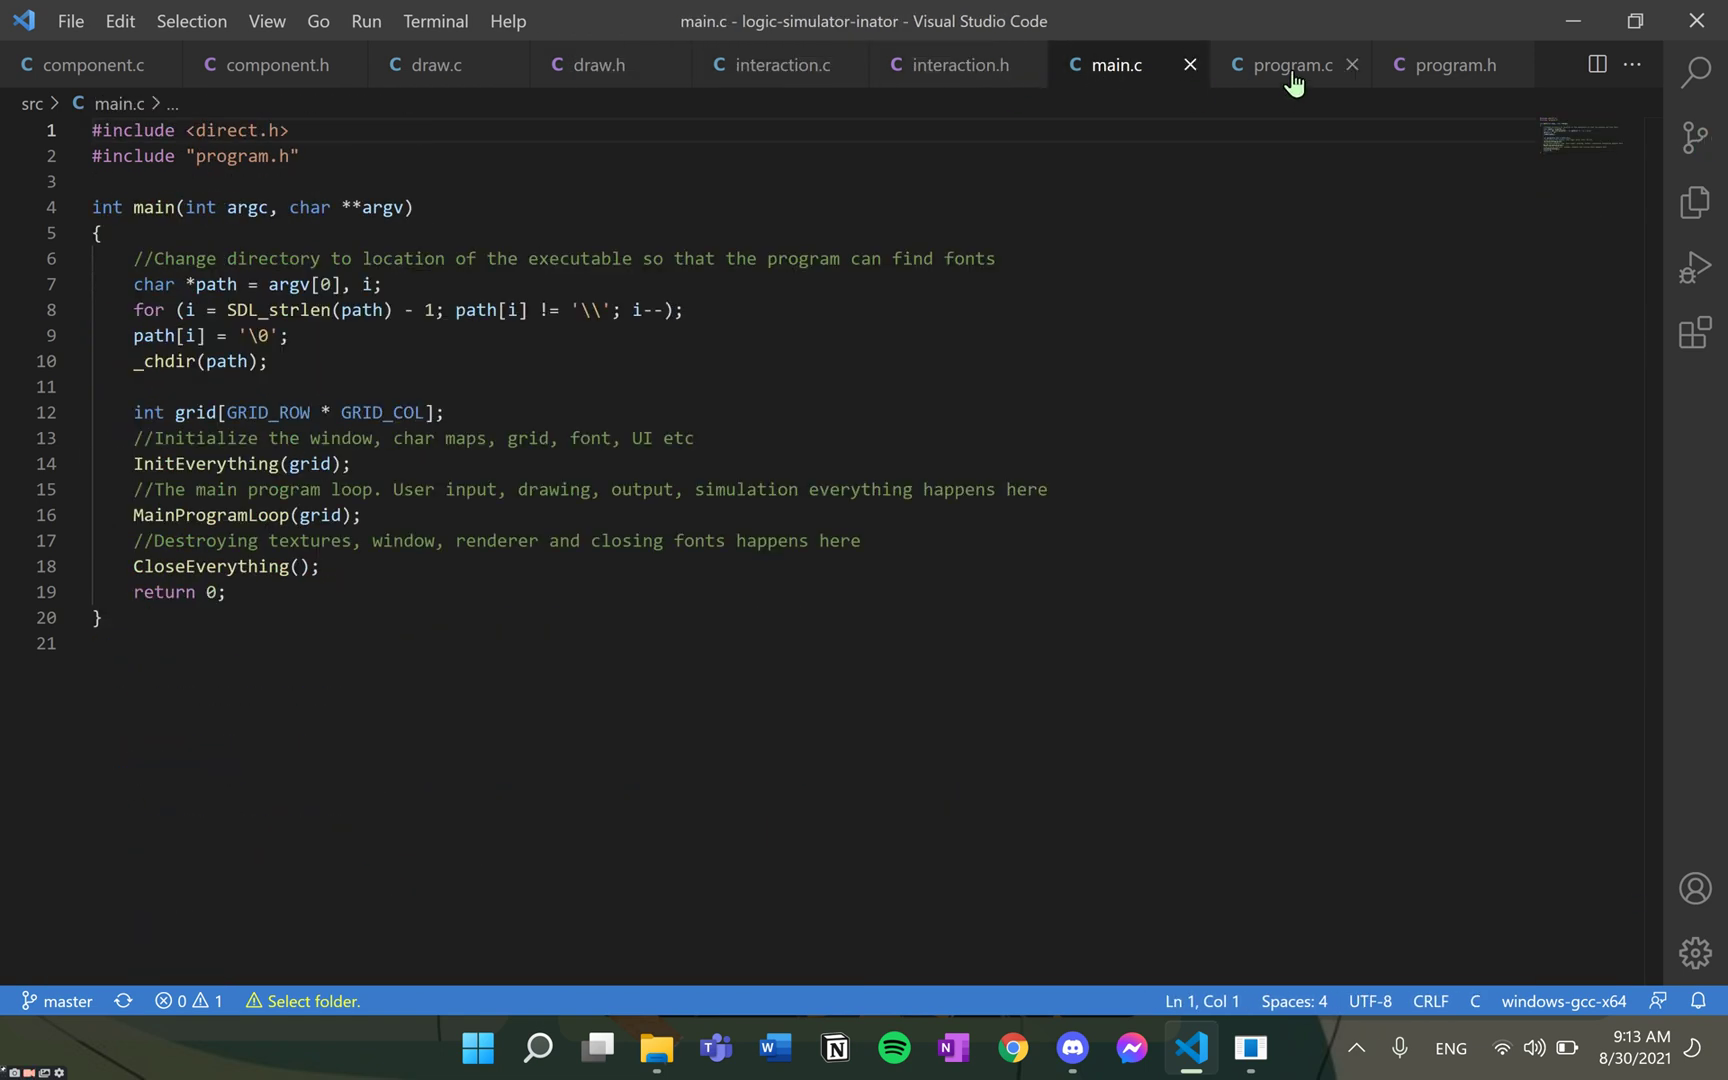
click(1294, 83)
click(1444, 78)
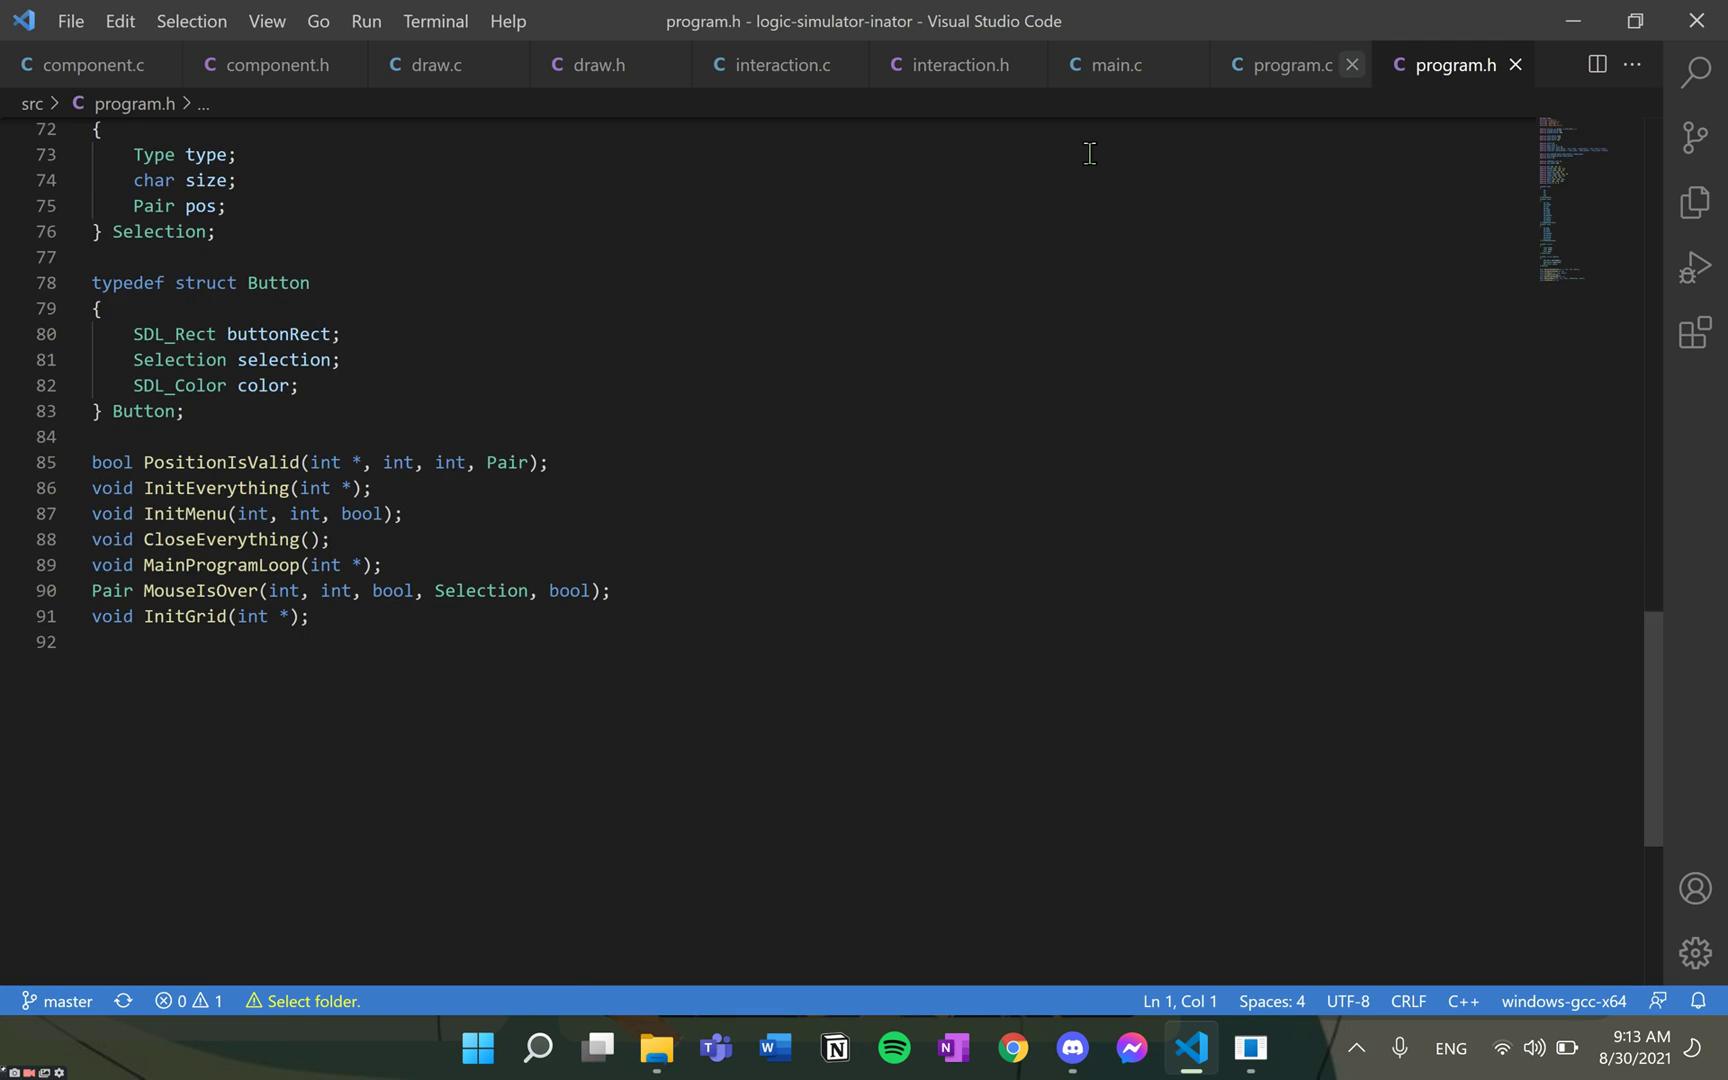